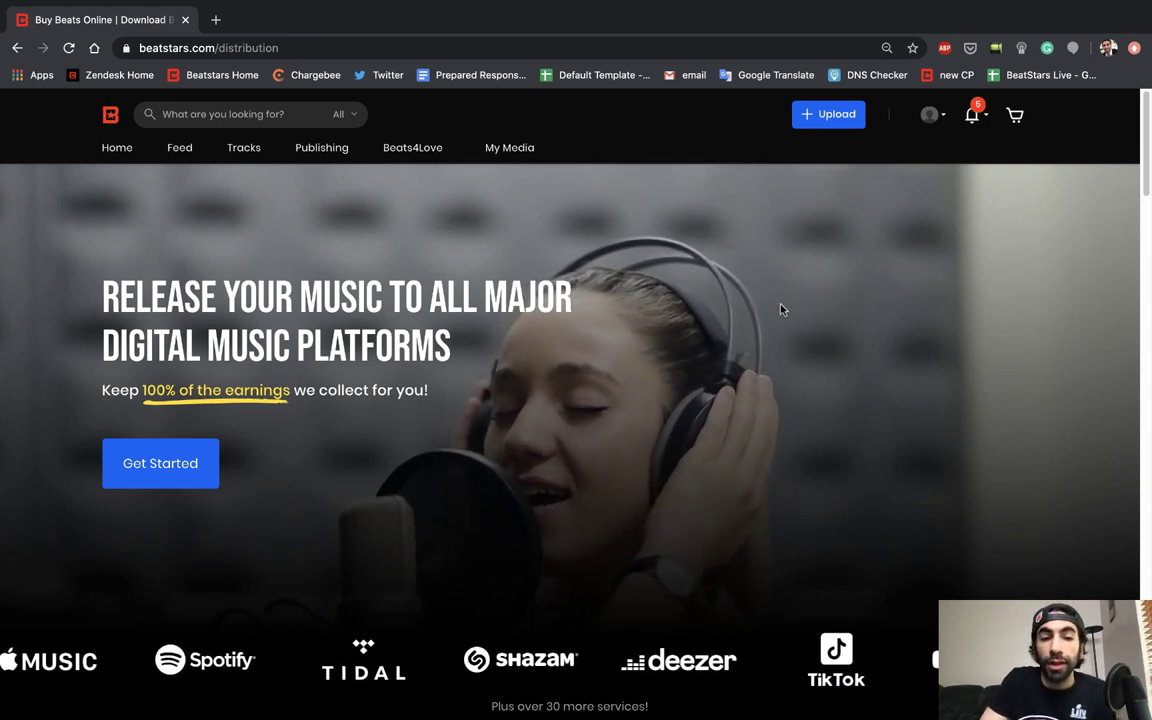
# Step: Scroll down the distribution page to the $4.99/month Distribution Plan pricing card
pyautogui.scroll(-1, 782, 310)
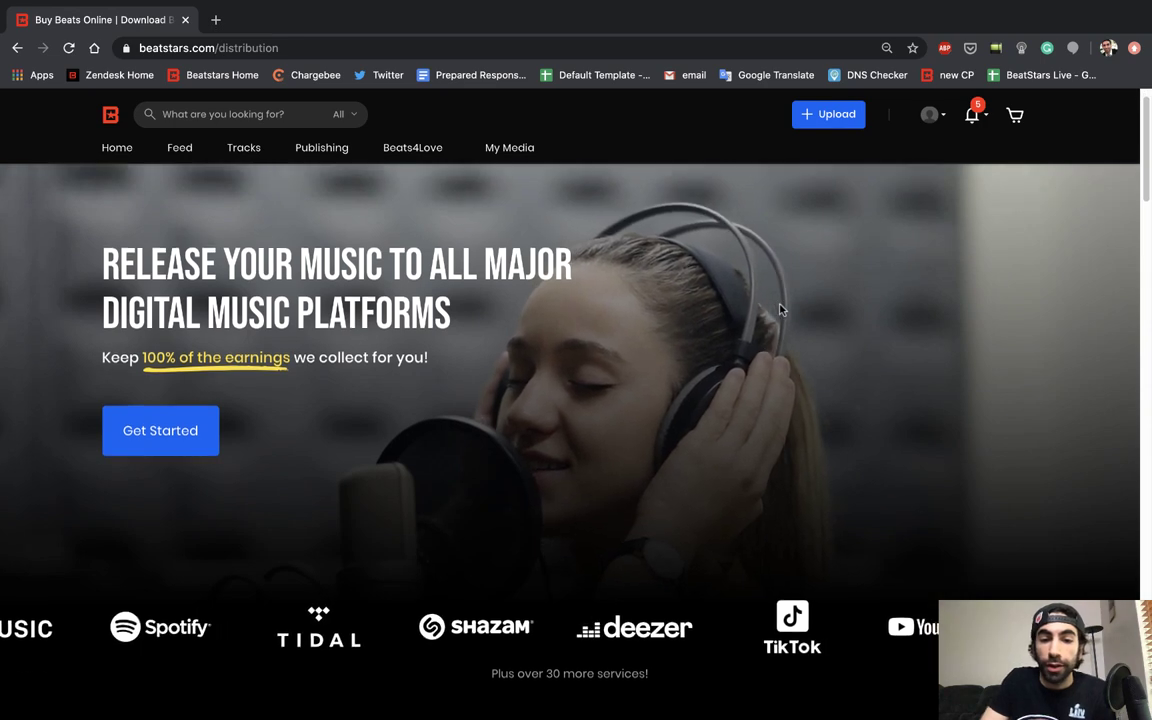
pyautogui.scroll(-10, 782, 310)
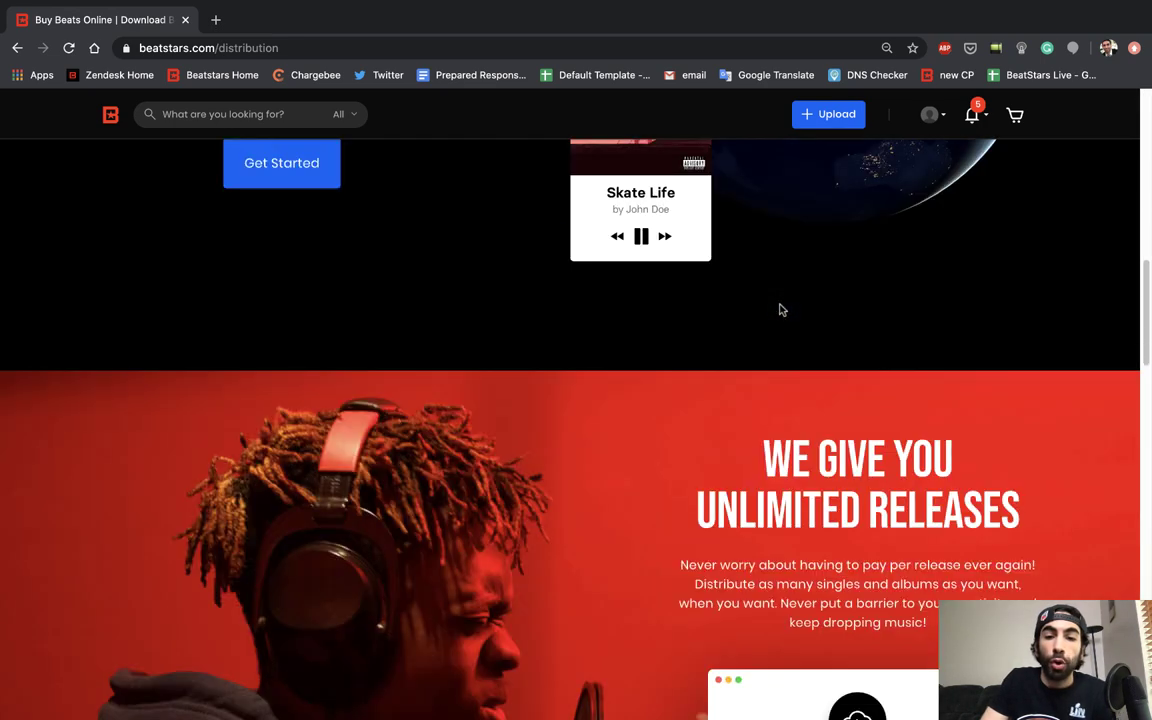
pyautogui.scroll(-5, 782, 310)
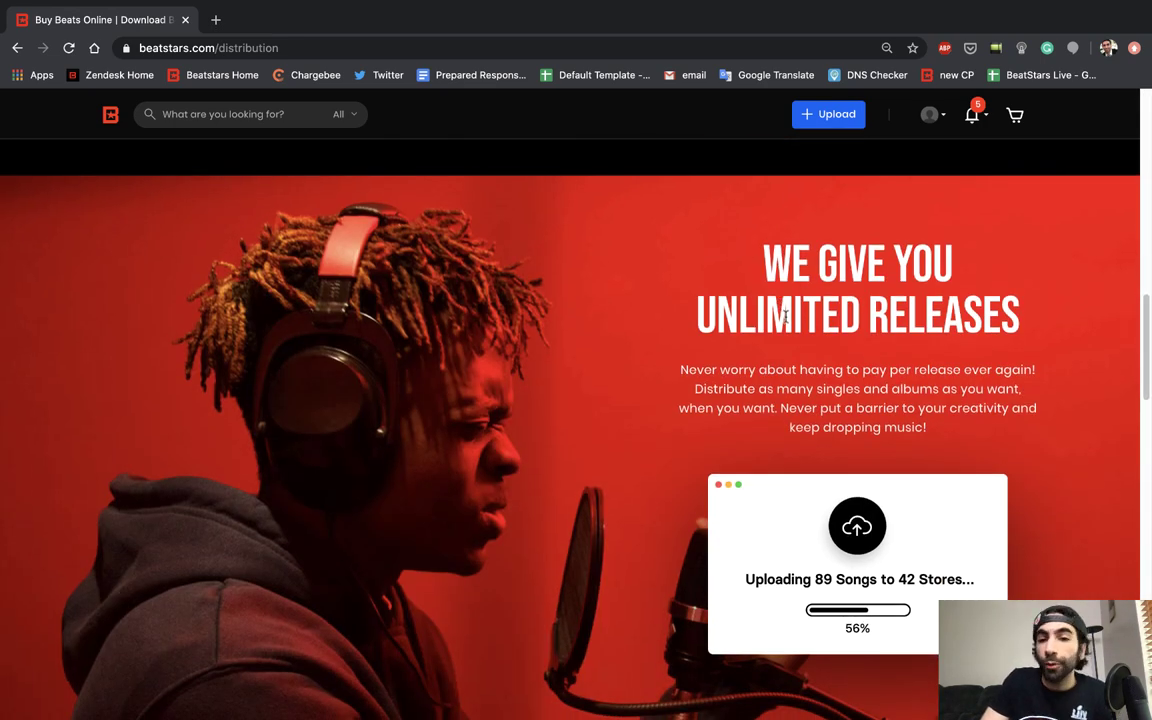
pyautogui.scroll(-10, 785, 318)
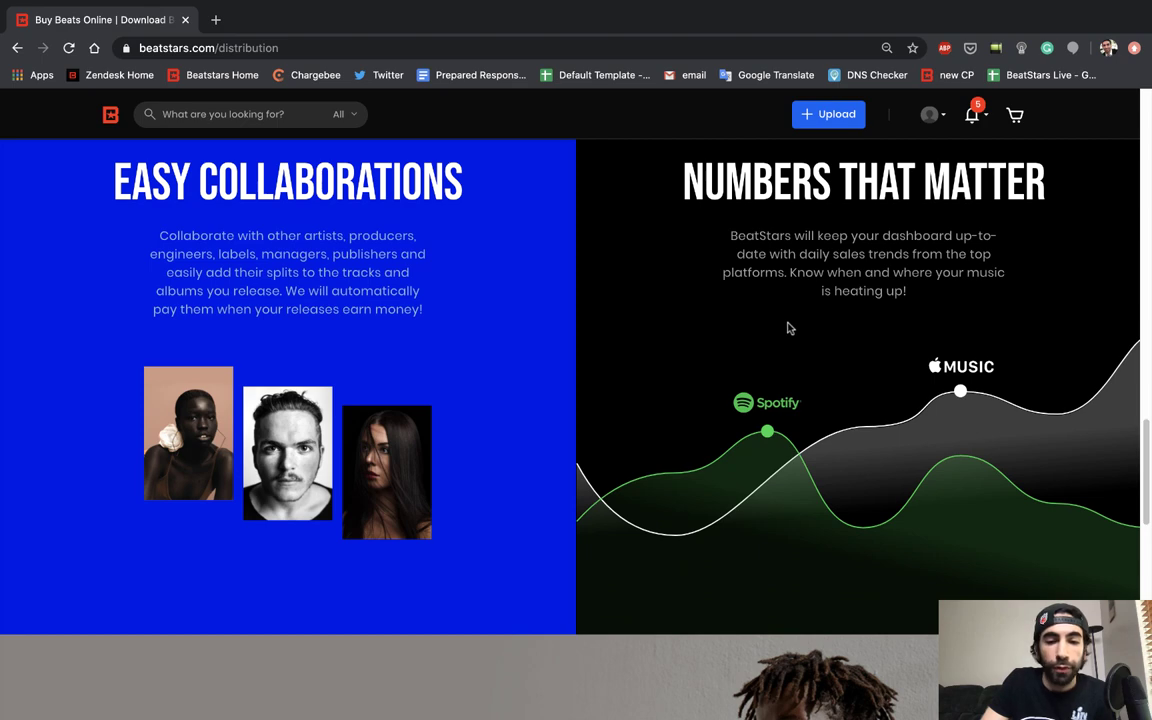
pyautogui.scroll(-7, 787, 328)
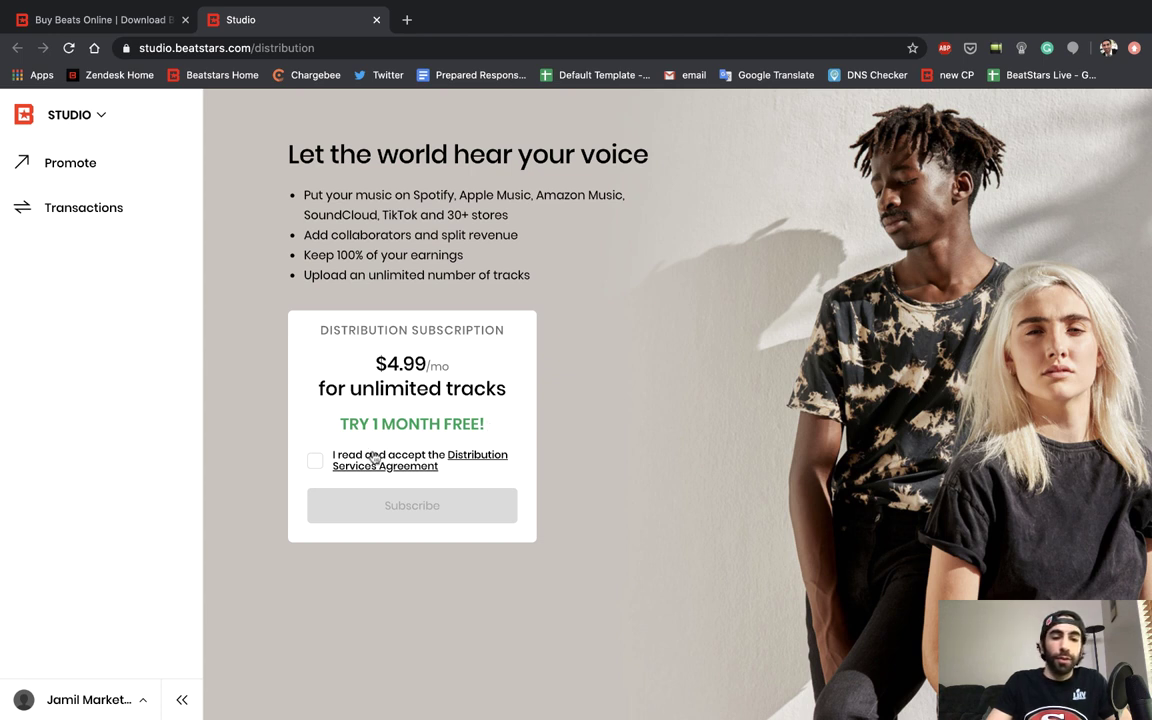
# Step: Accept the Distribution Services Agreement and Terms of Service, then confirm the $4.99/month subscription
pyautogui.click(316, 463)
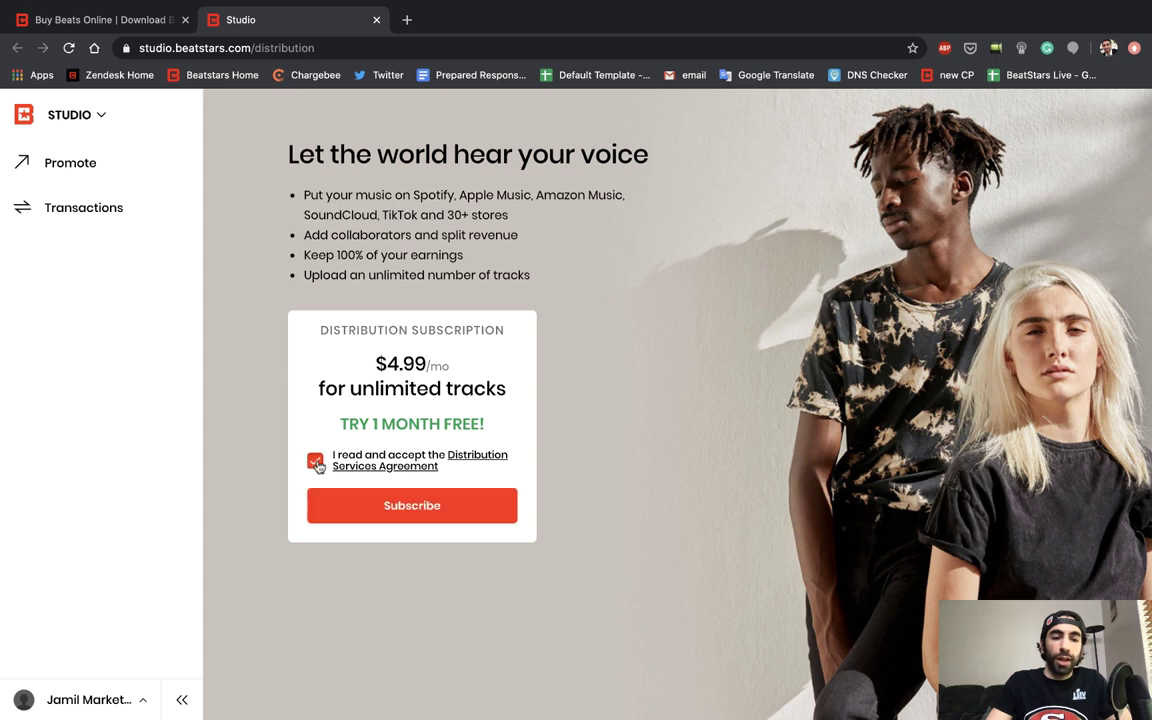
pyautogui.click(481, 461)
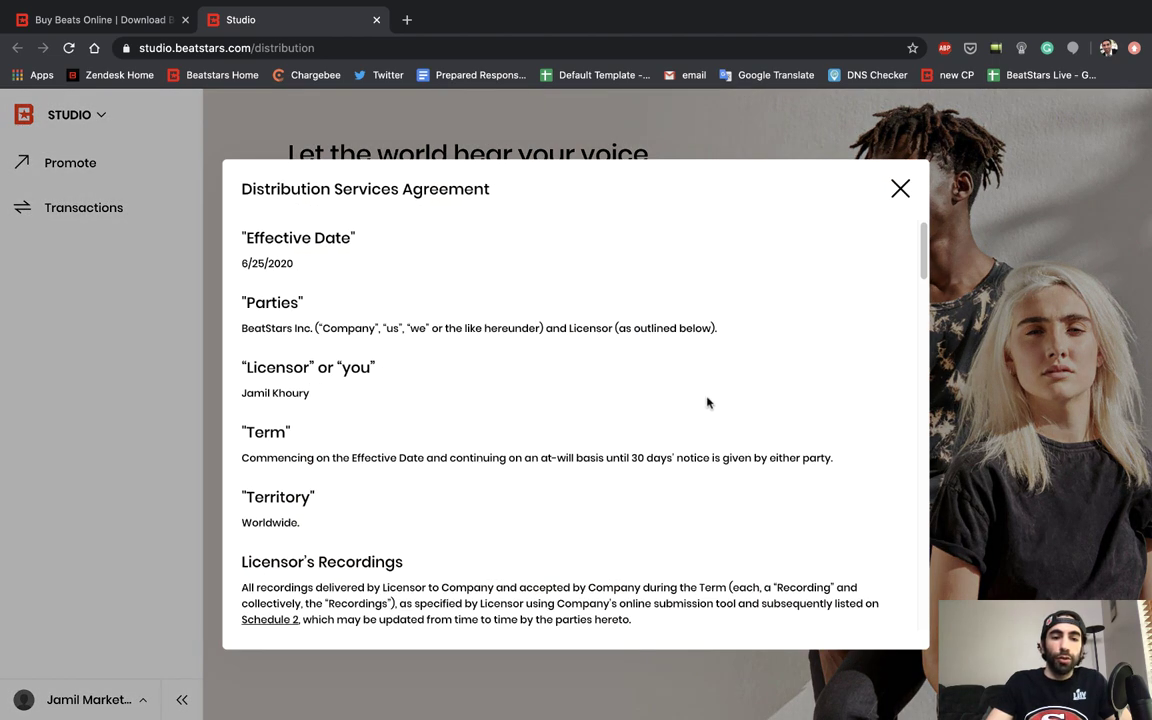
pyautogui.click(899, 189)
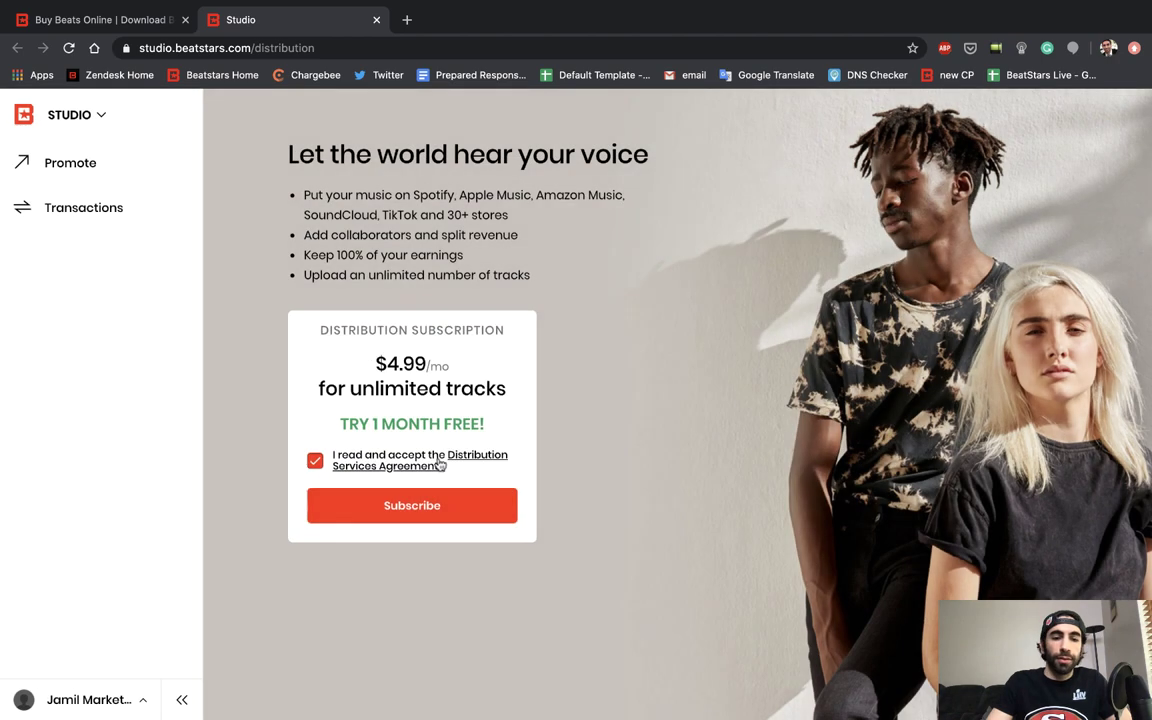
pyautogui.click(432, 508)
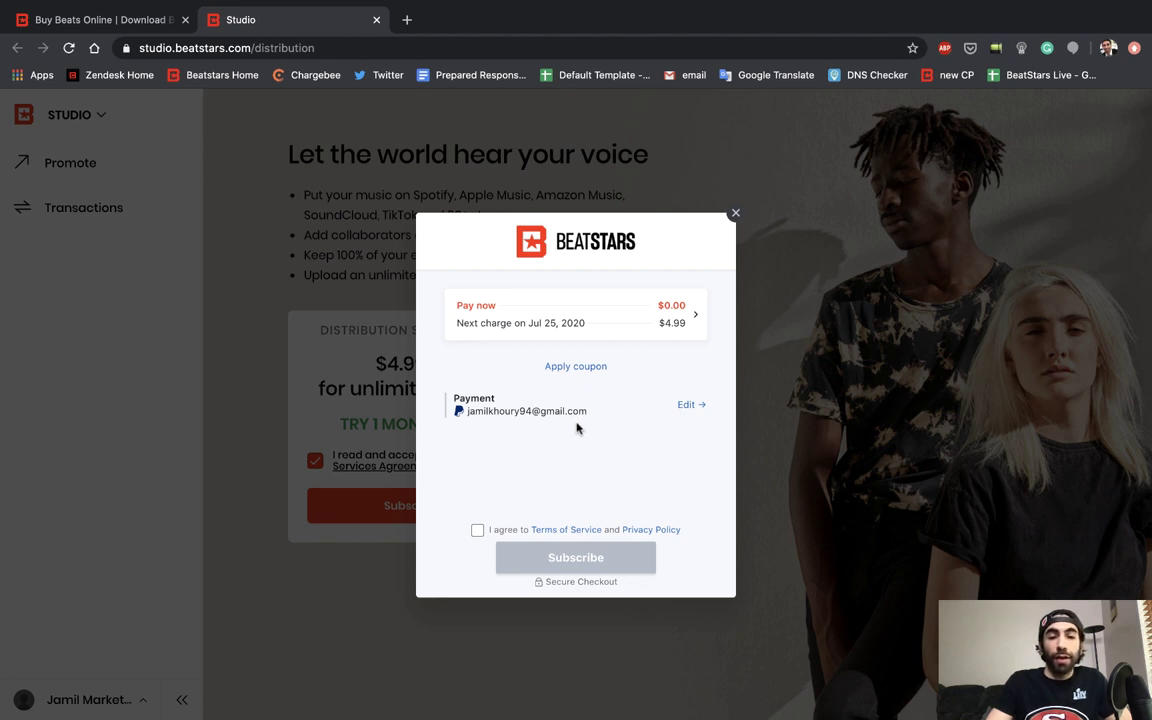
pyautogui.click(477, 530)
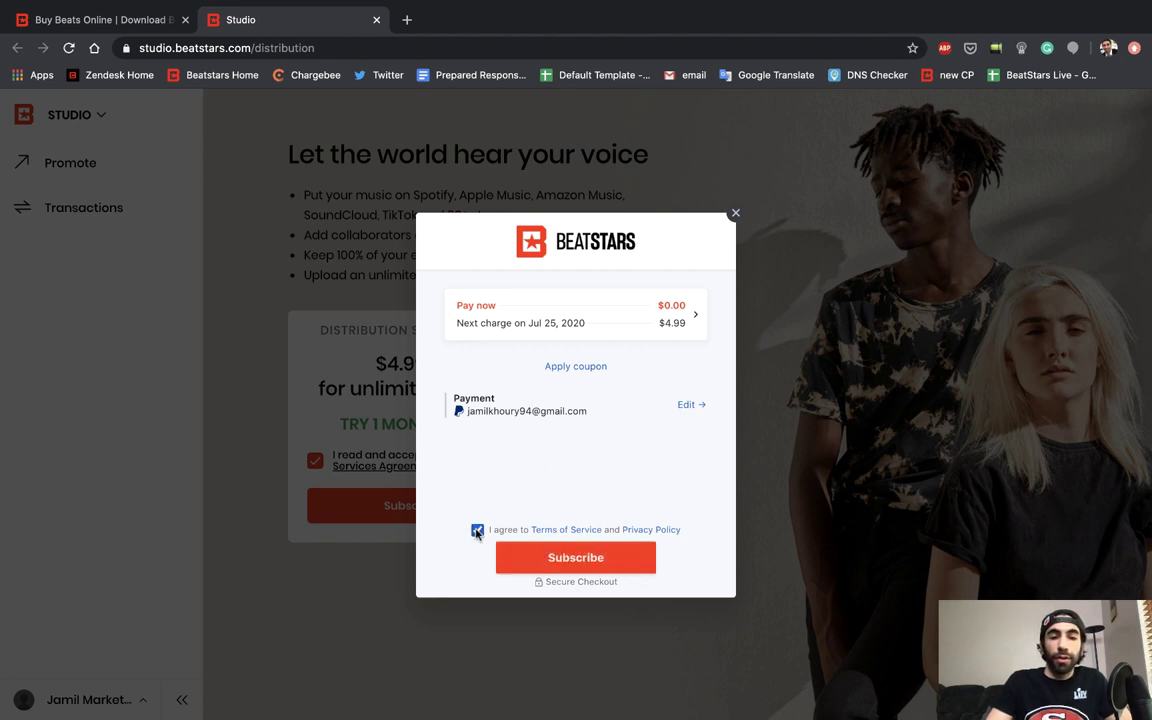
pyautogui.click(550, 557)
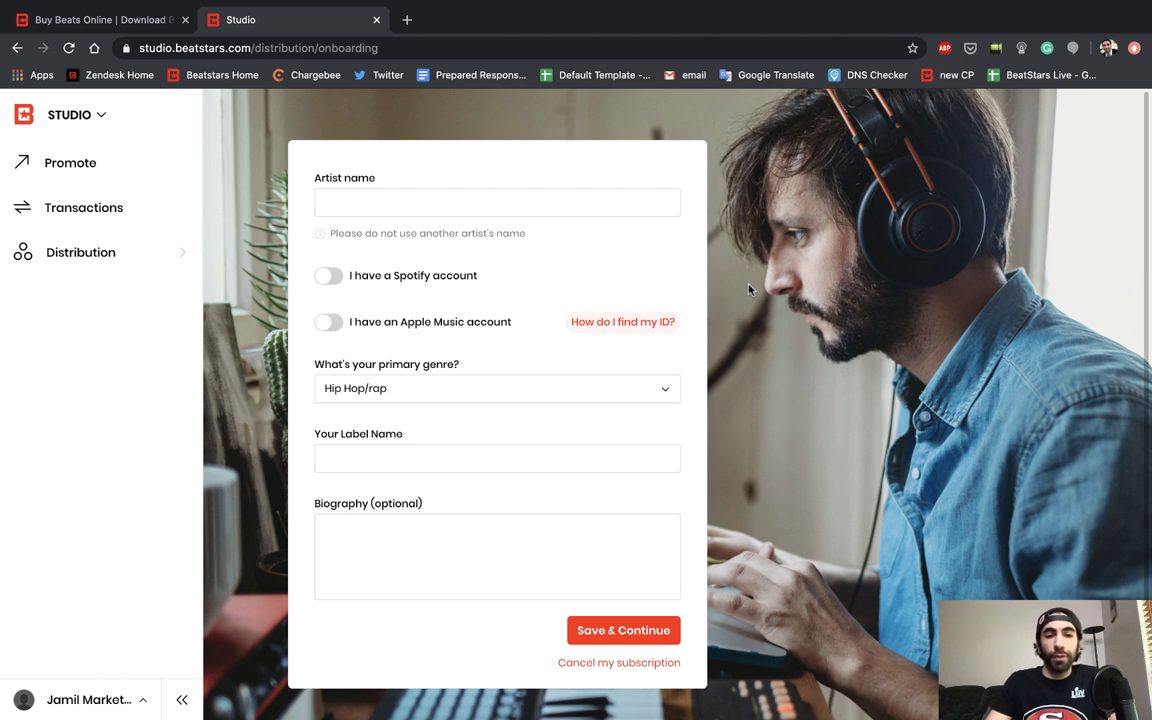
# Step: Enter Drake as the artist name and turn on the Spotify account option
pyautogui.click(638, 199)
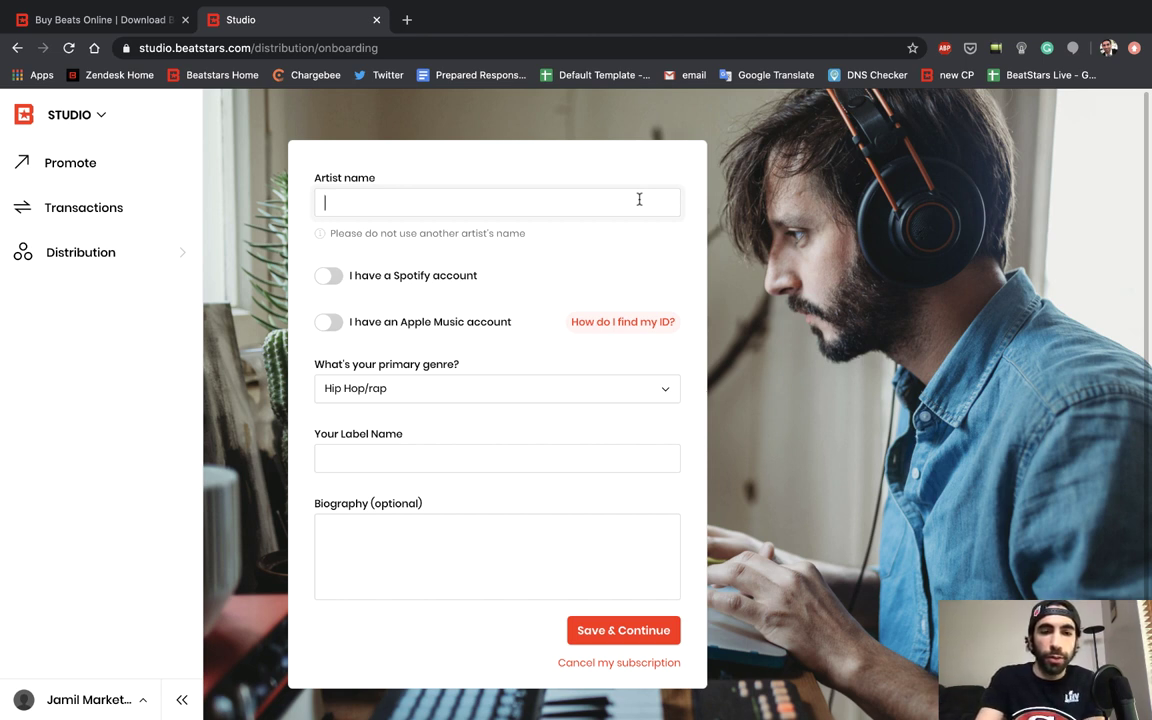
pyautogui.write('Drake')
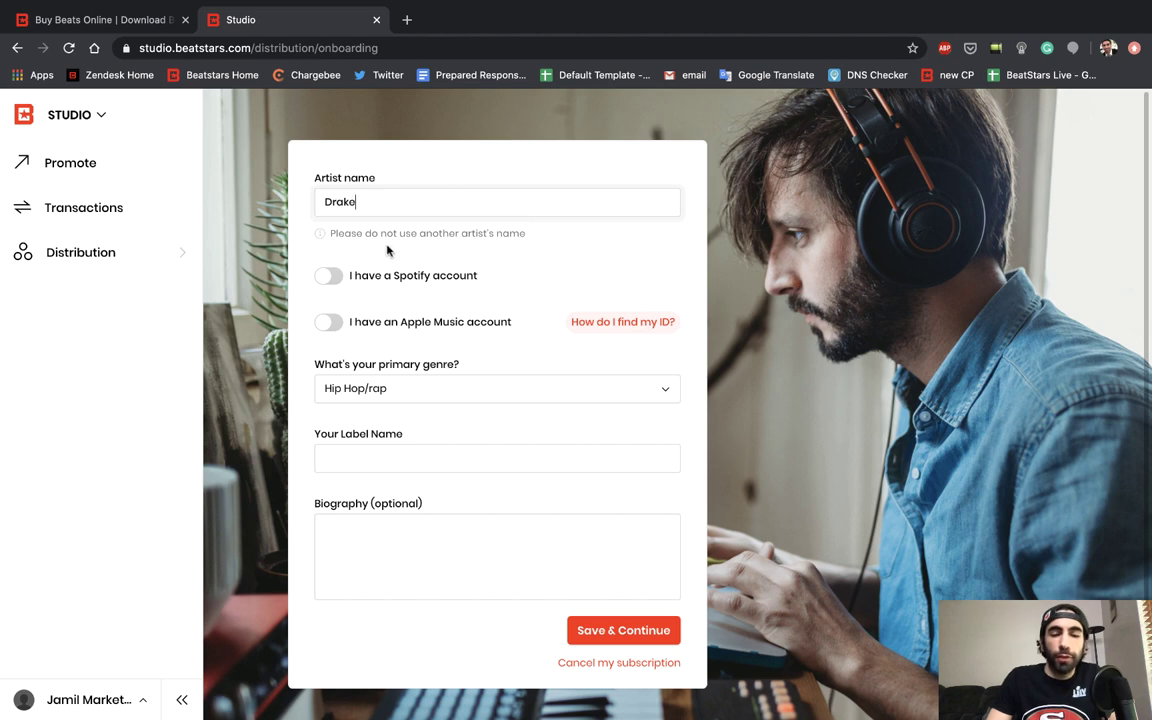
pyautogui.click(329, 280)
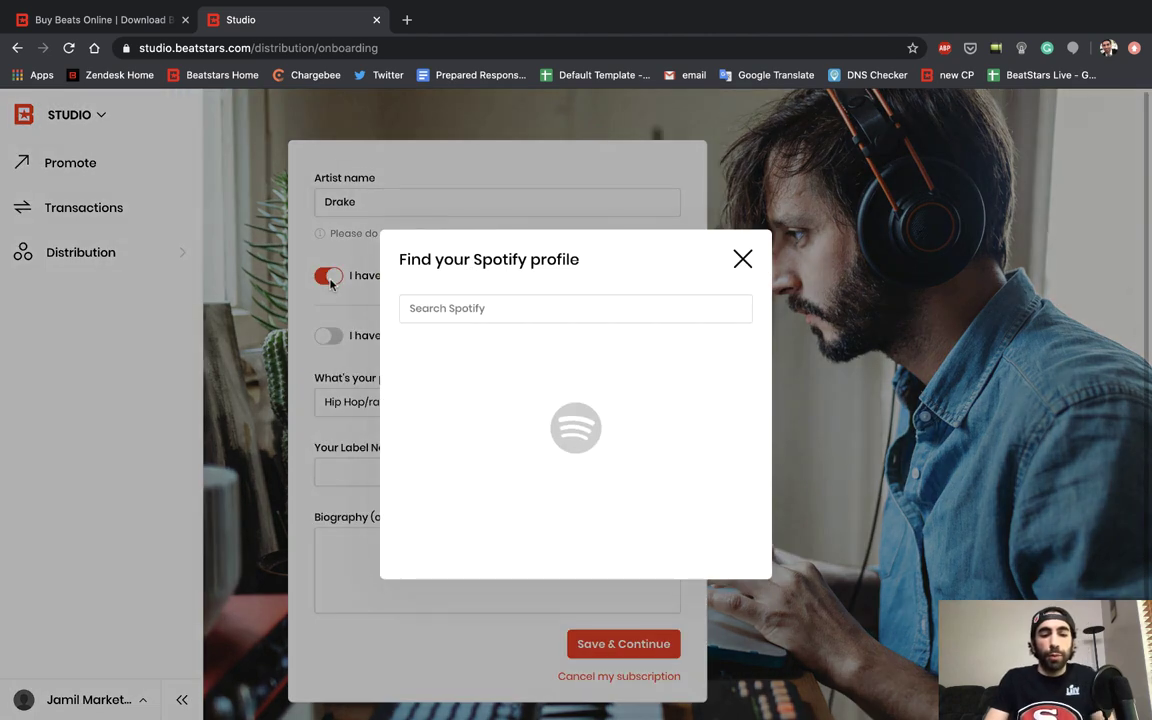
# Step: Link Drake's Spotify profile, enable Apple Music linking, and switch to Apple Music
pyautogui.click(520, 311)
pyautogui.write('drake')
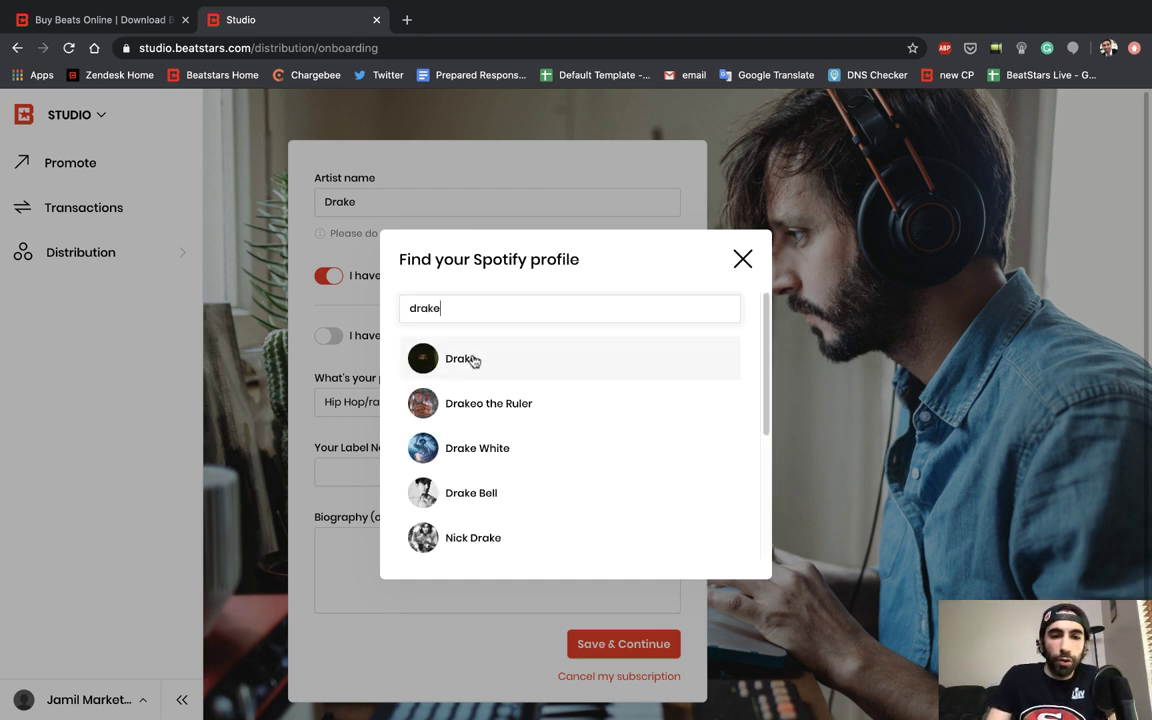
pyautogui.click(462, 358)
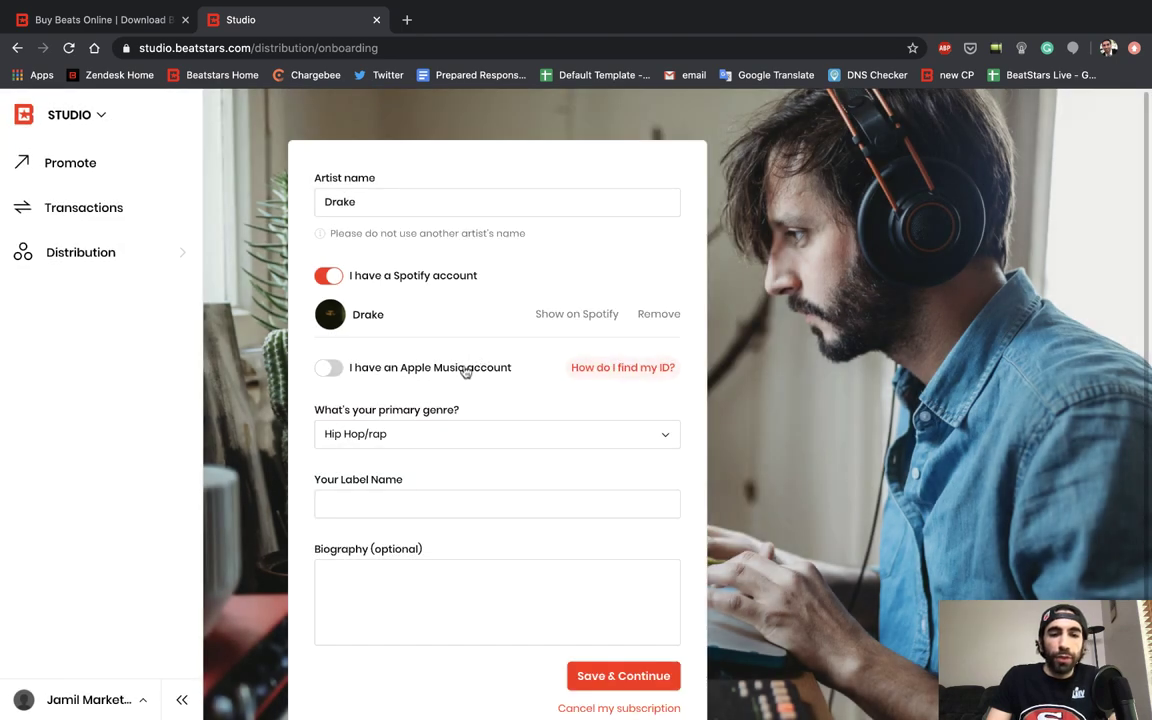
pyautogui.click(326, 369)
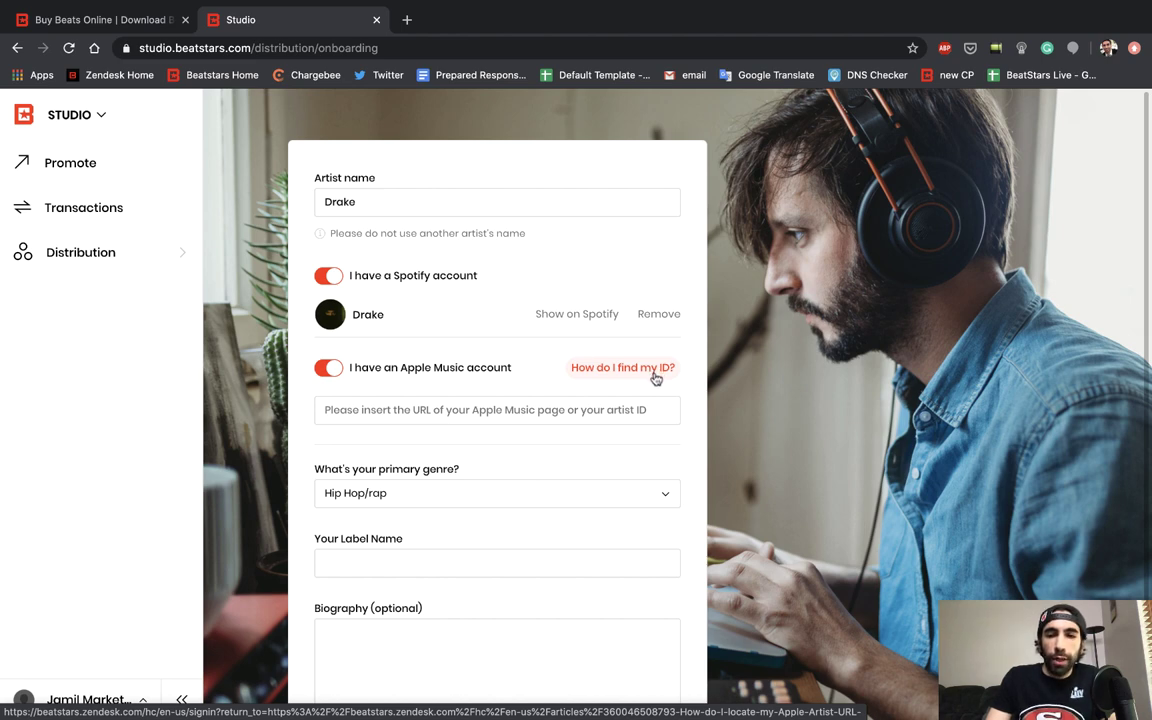
pyautogui.hotkey('ctrl', 'Right')
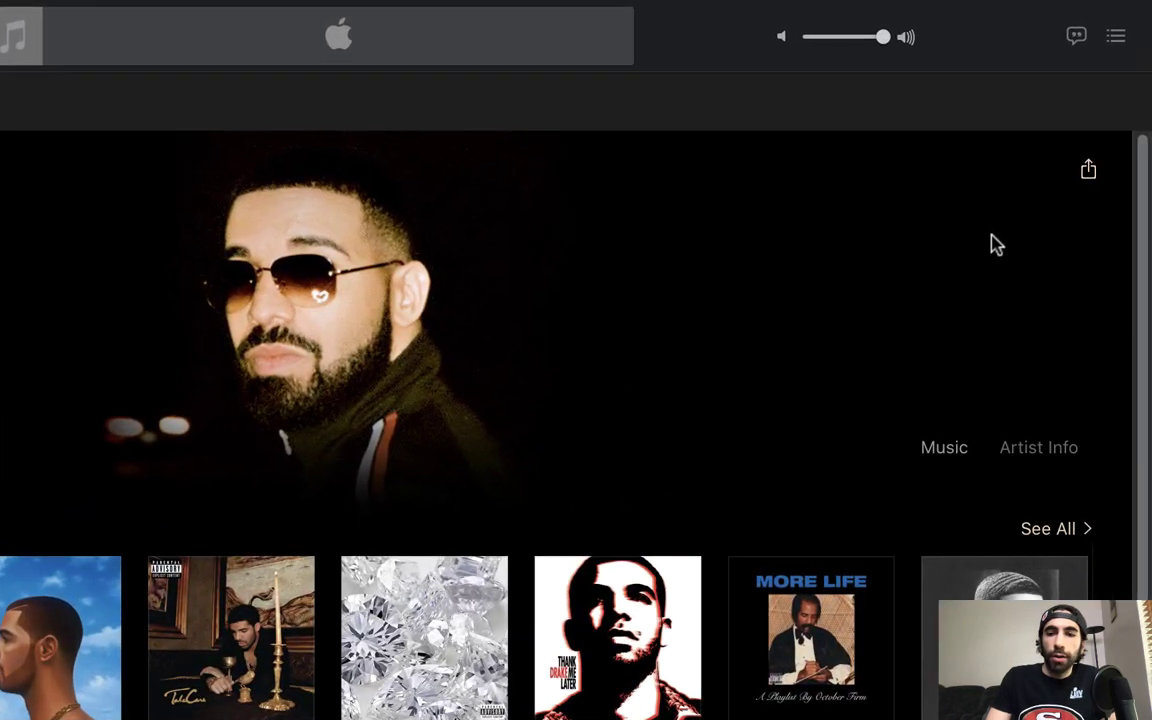
# Step: Copy the share link of Drake's Apple Music artist page
pyautogui.click(1089, 172)
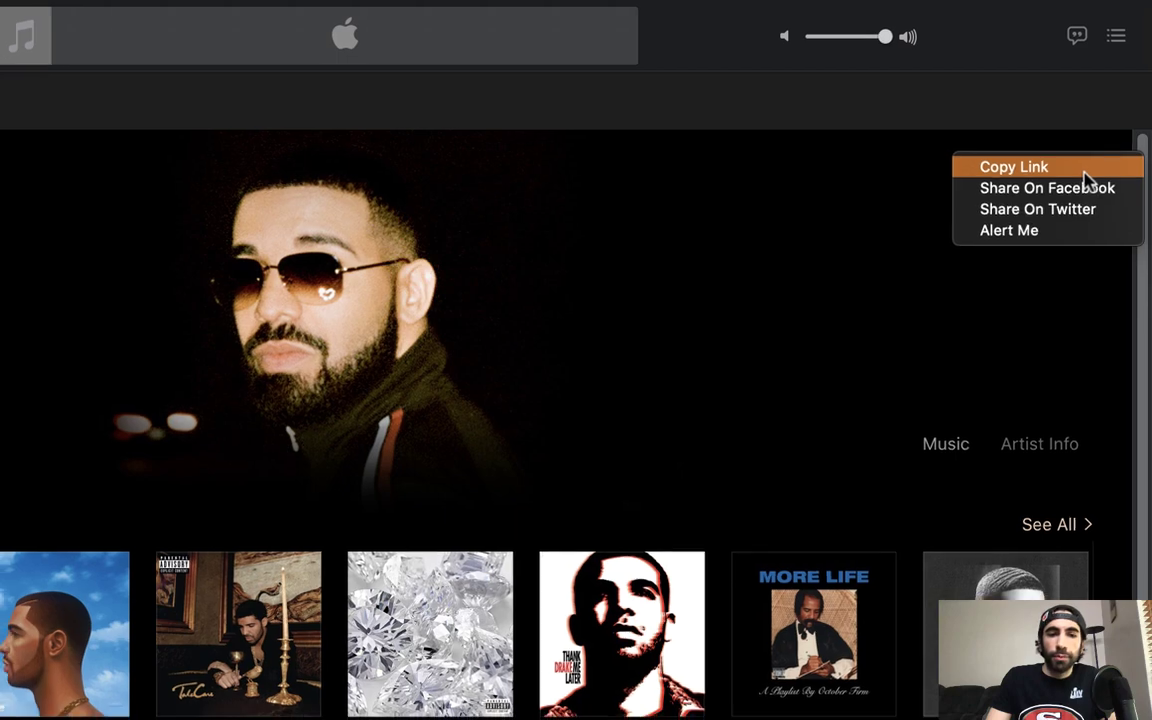
pyautogui.click(1090, 170)
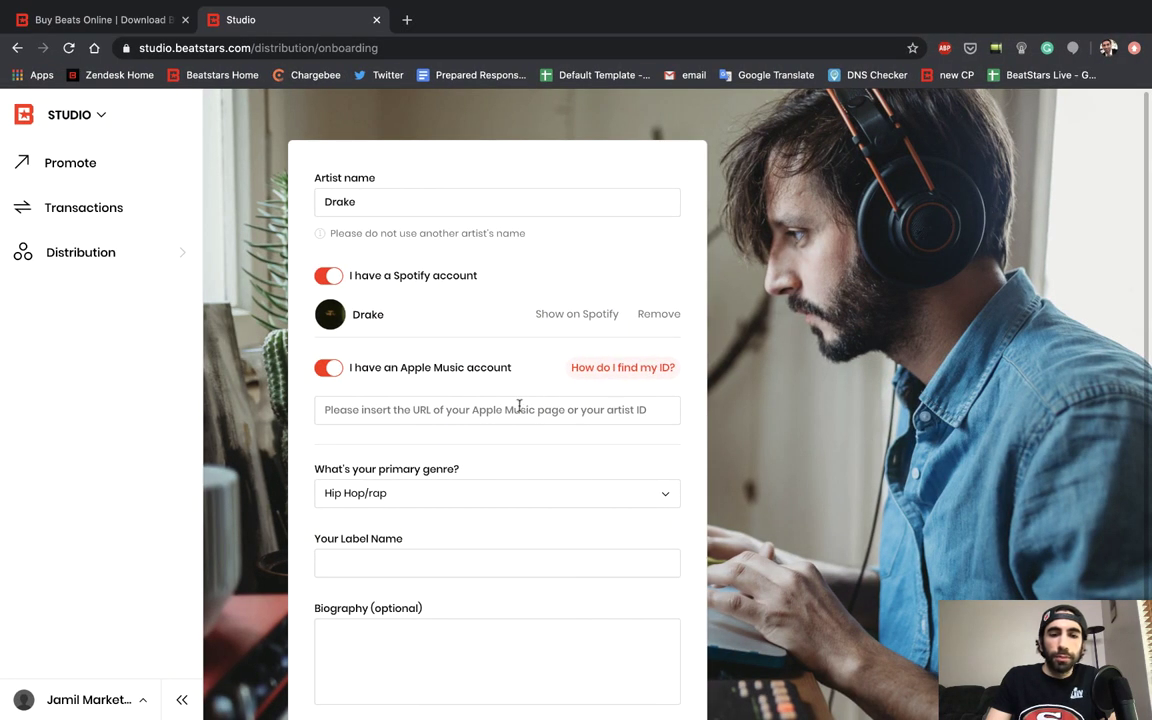
# Step: Paste the Apple Music artist link and keep Hip Hop/rap as the primary genre
pyautogui.click(519, 405)
pyautogui.press('super+v')
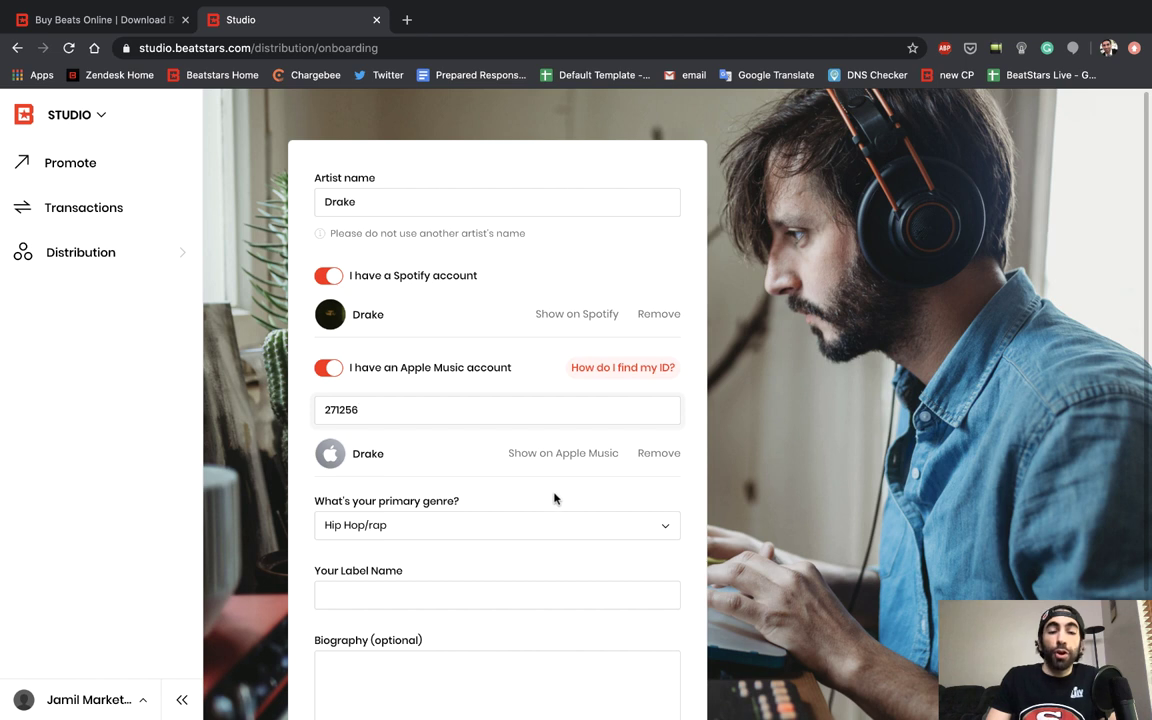
pyautogui.scroll(-3, 553, 496)
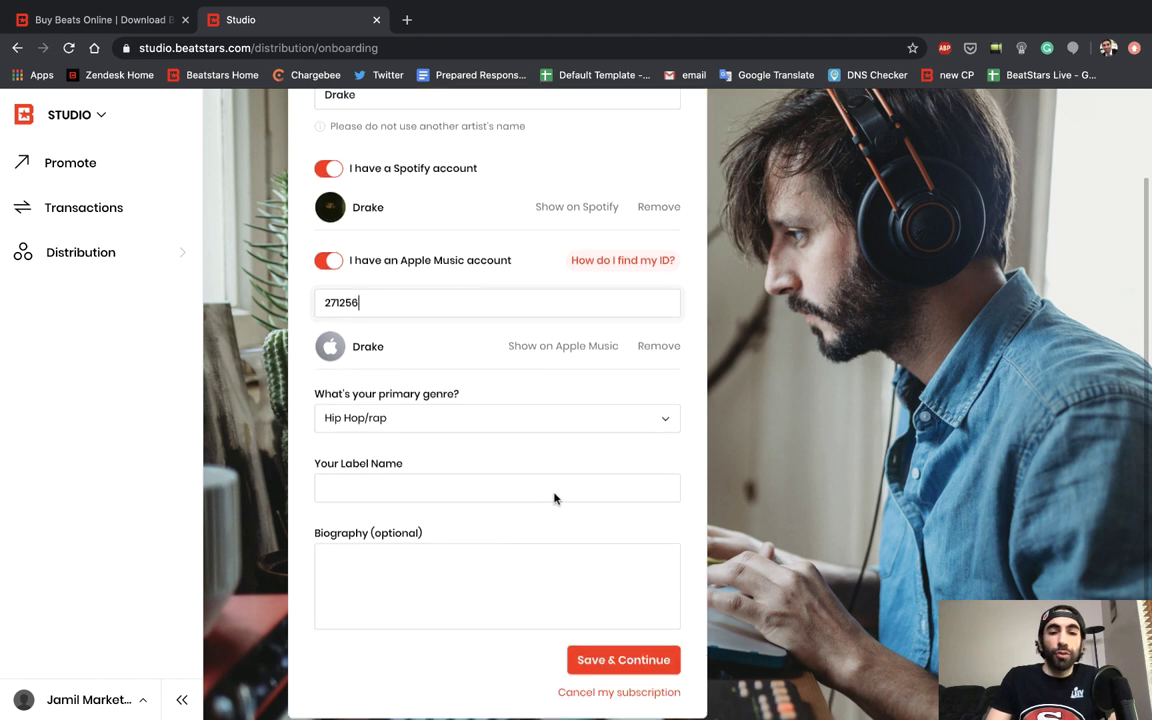
pyautogui.click(613, 402)
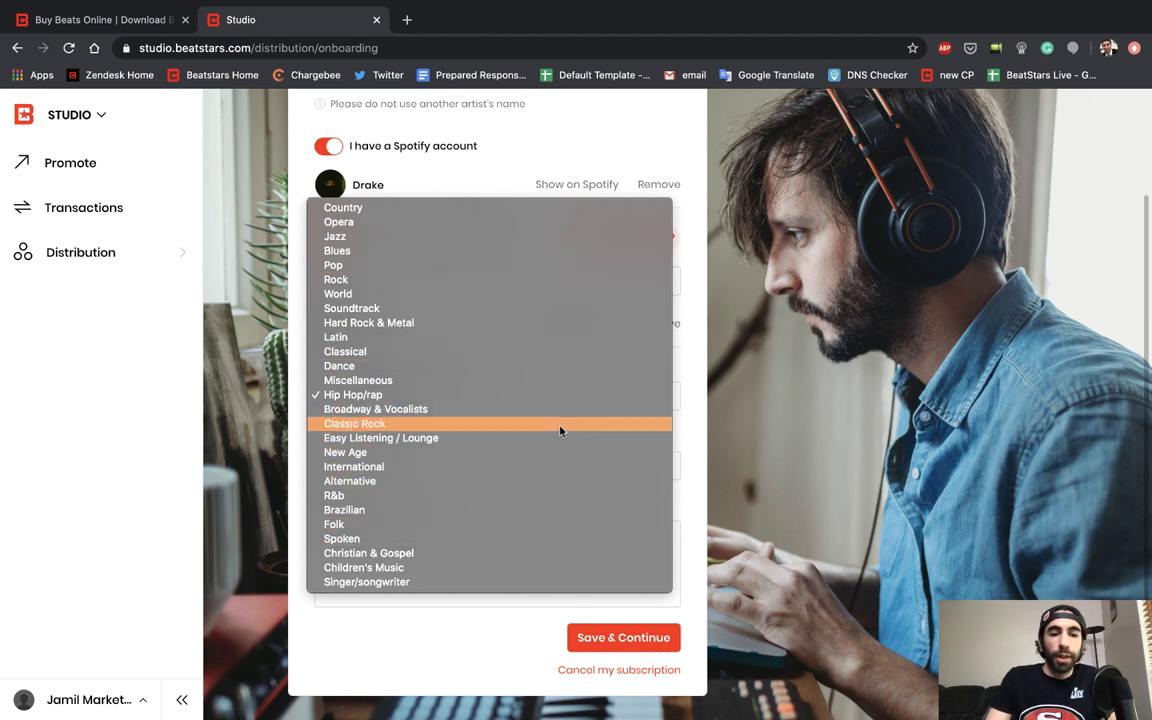
pyautogui.click(566, 396)
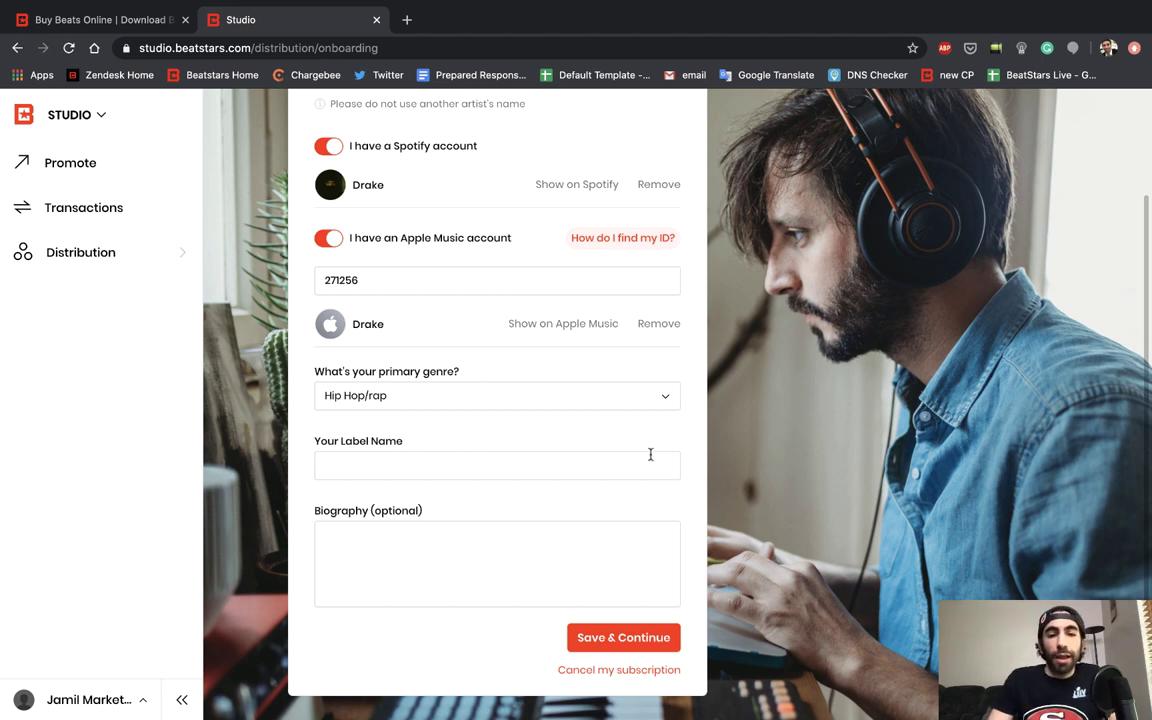
# Step: Enter OVO as the label name and save the profile details
pyautogui.click(570, 465)
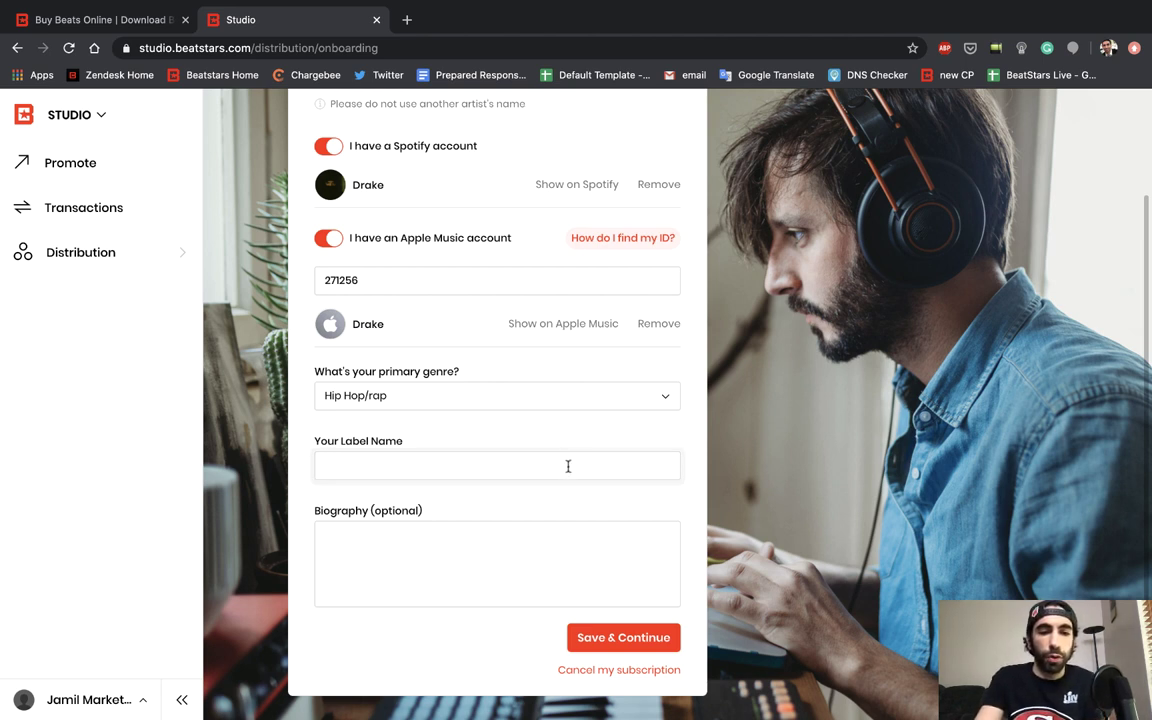
pyautogui.write('OVO.')
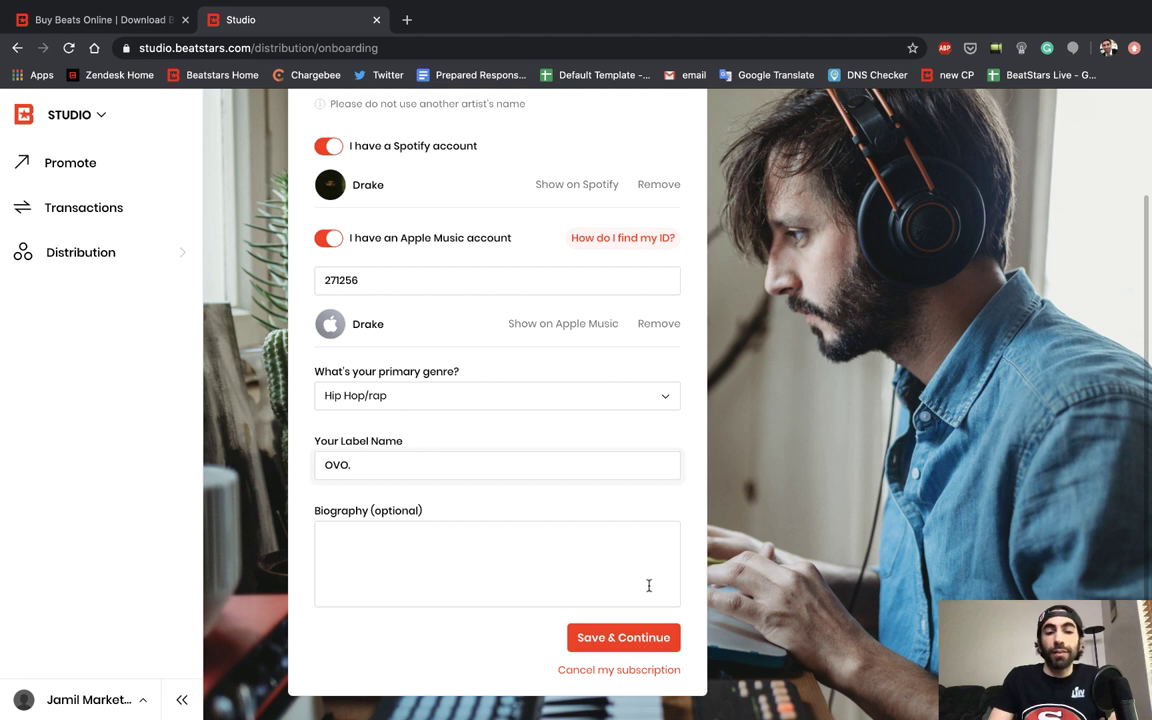
pyautogui.click(659, 642)
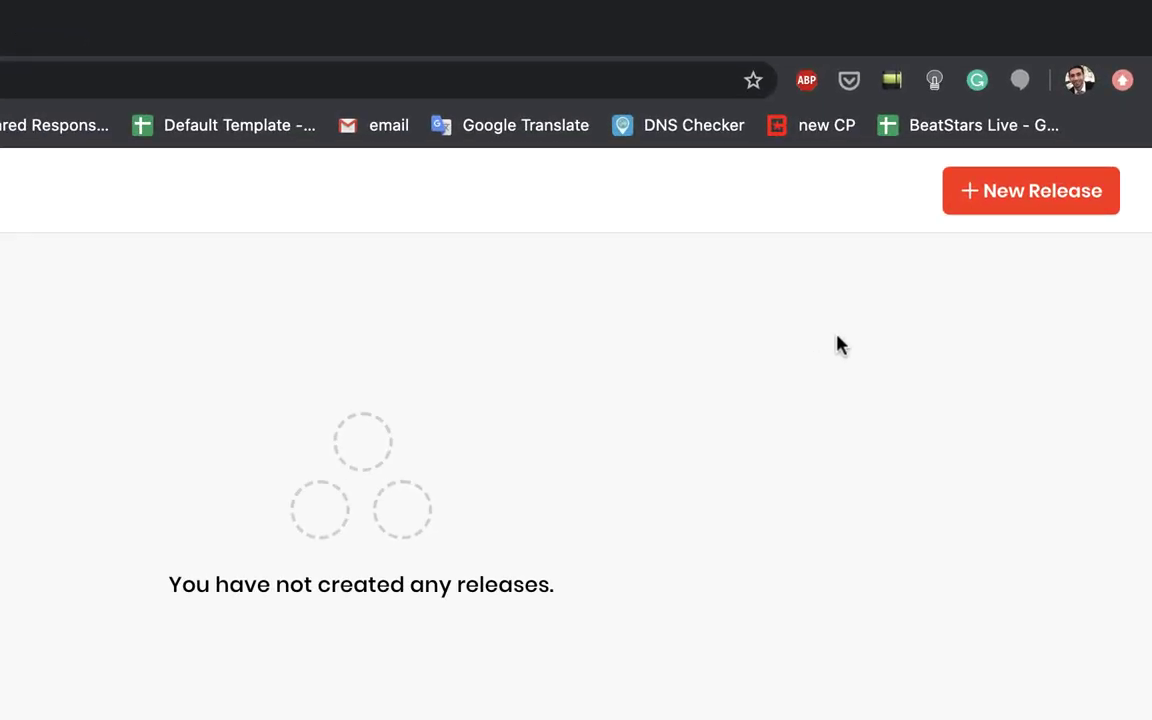
# Step: Create a new release of type Distribute Single
pyautogui.click(1041, 192)
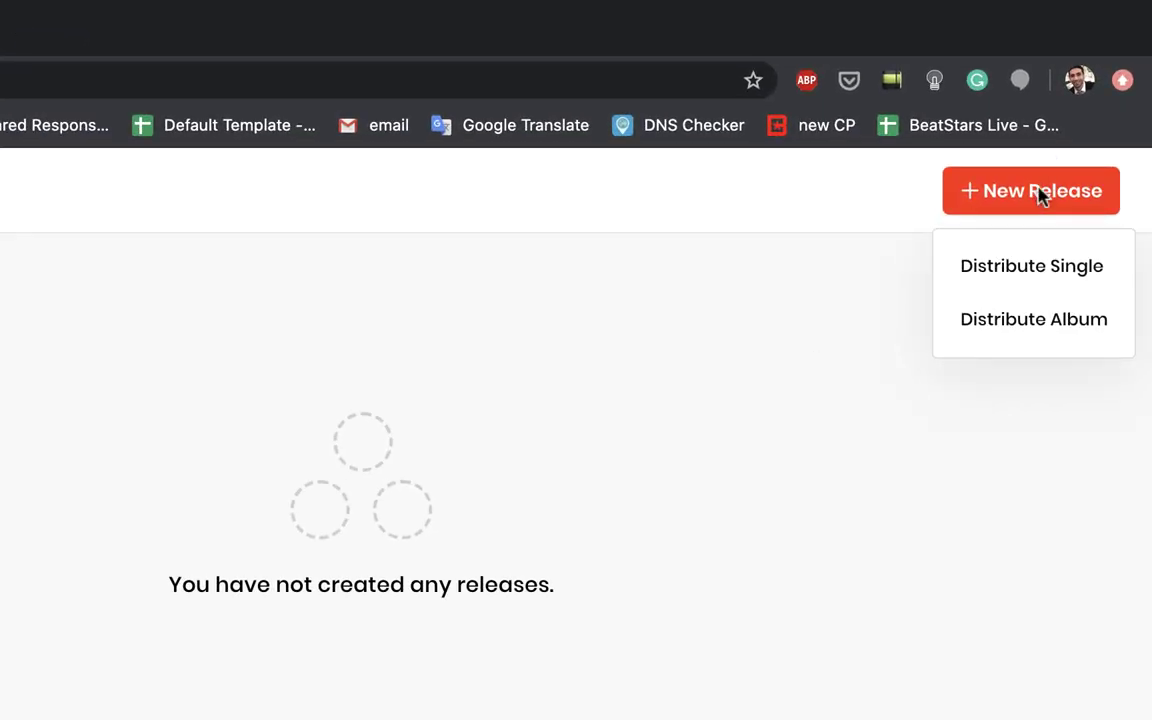
pyautogui.click(1080, 280)
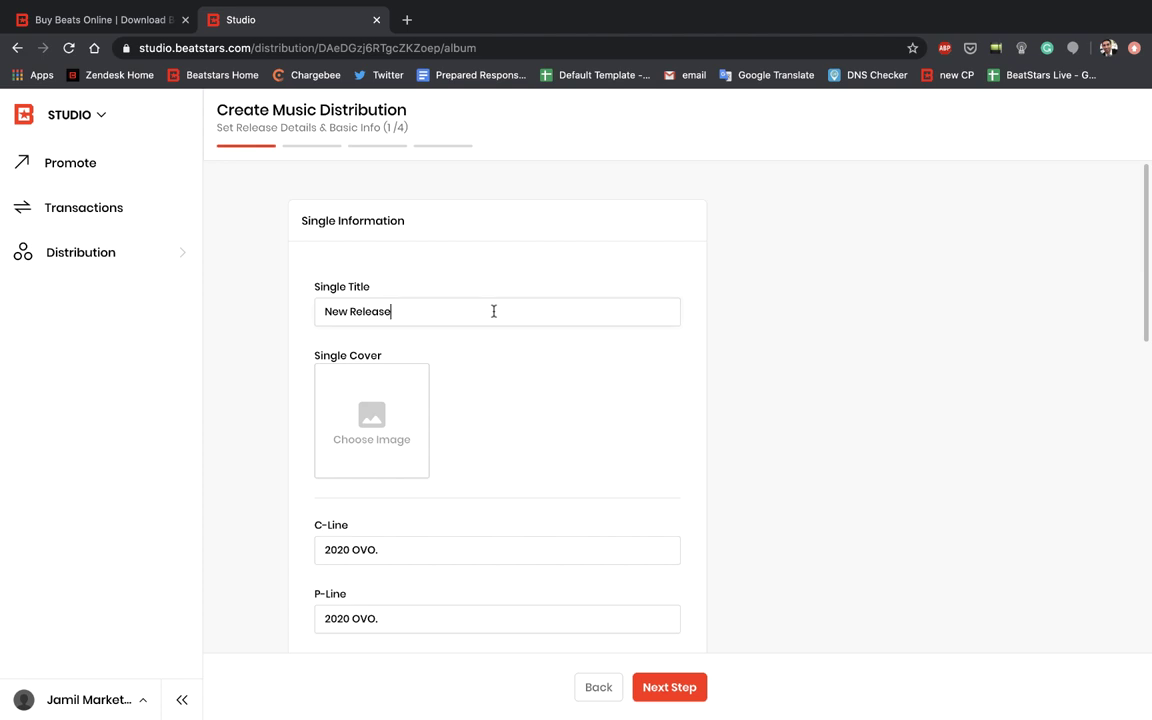
# Step: Retitle the single 'The Jam' and upload the Green-tagged microphone photo, square-cropped, as cover
pyautogui.press('BackSpace')
pyautogui.press('BackSpace')
pyautogui.press('BackSpace')
pyautogui.press('BackSpace')
pyautogui.press('BackSpace')
pyautogui.press('BackSpace')
pyautogui.press('BackSpace')
pyautogui.press('BackSpace')
pyautogui.press('BackSpace')
pyautogui.press('BackSpace')
pyautogui.press('BackSpace')
pyautogui.write('The Jam')
pyautogui.click(397, 425)
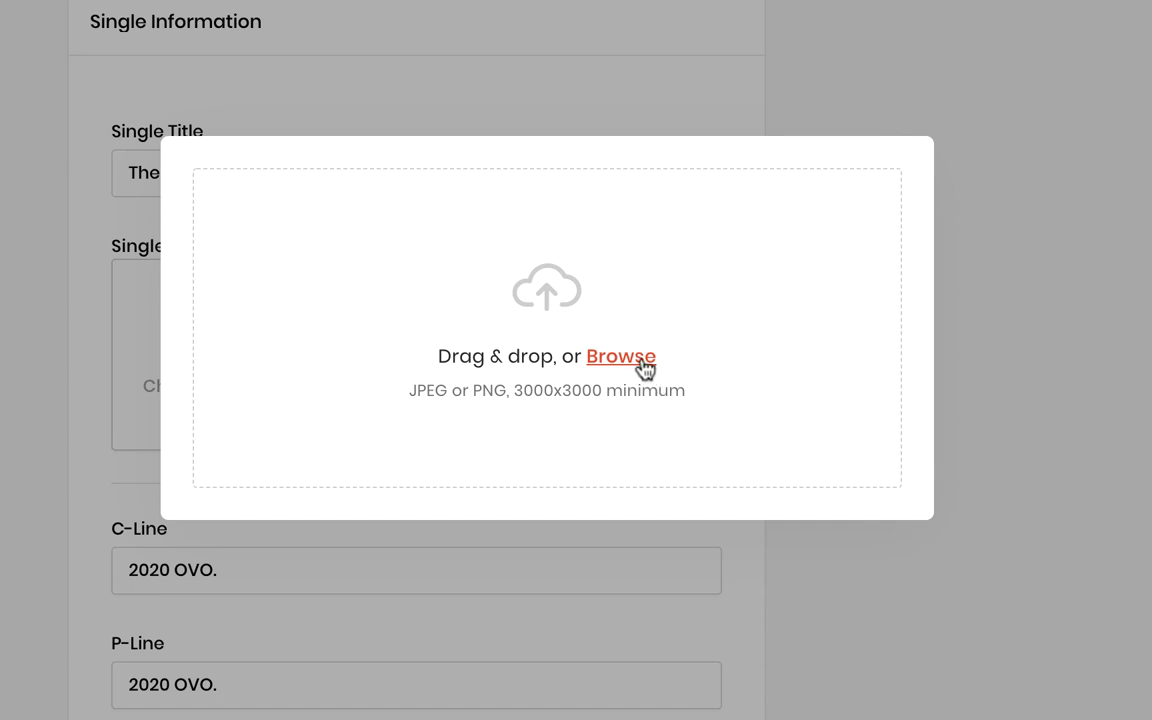
pyautogui.click(638, 358)
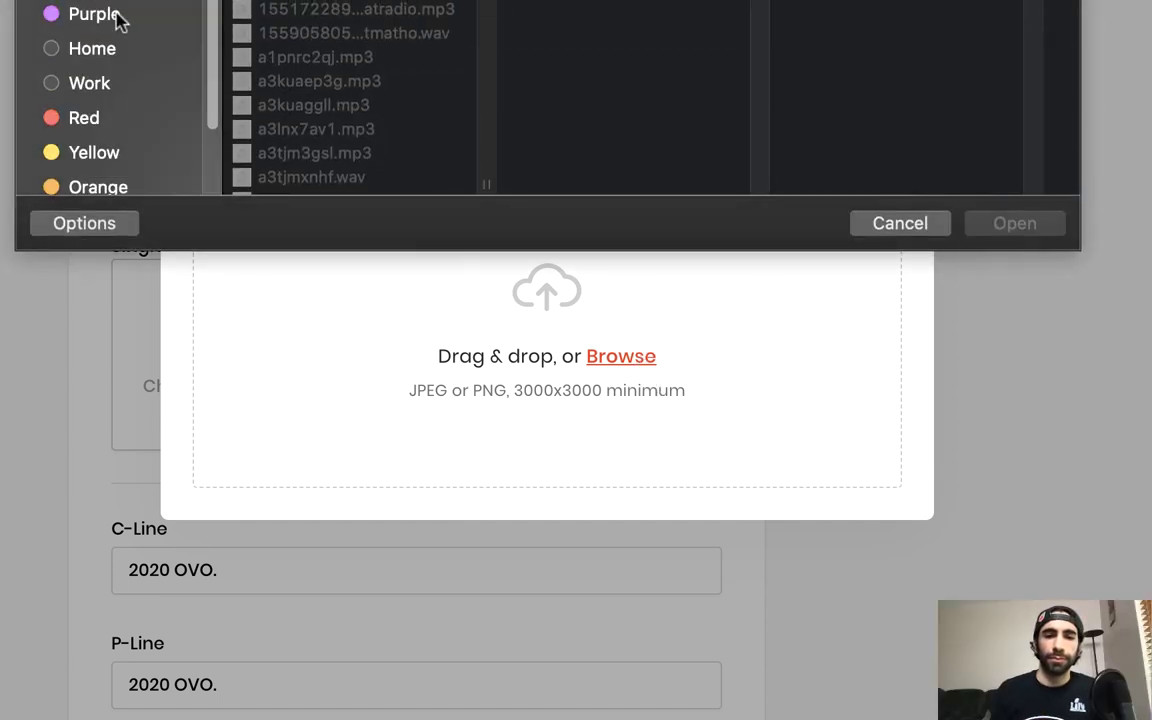
pyautogui.scroll(-3, 117, 18)
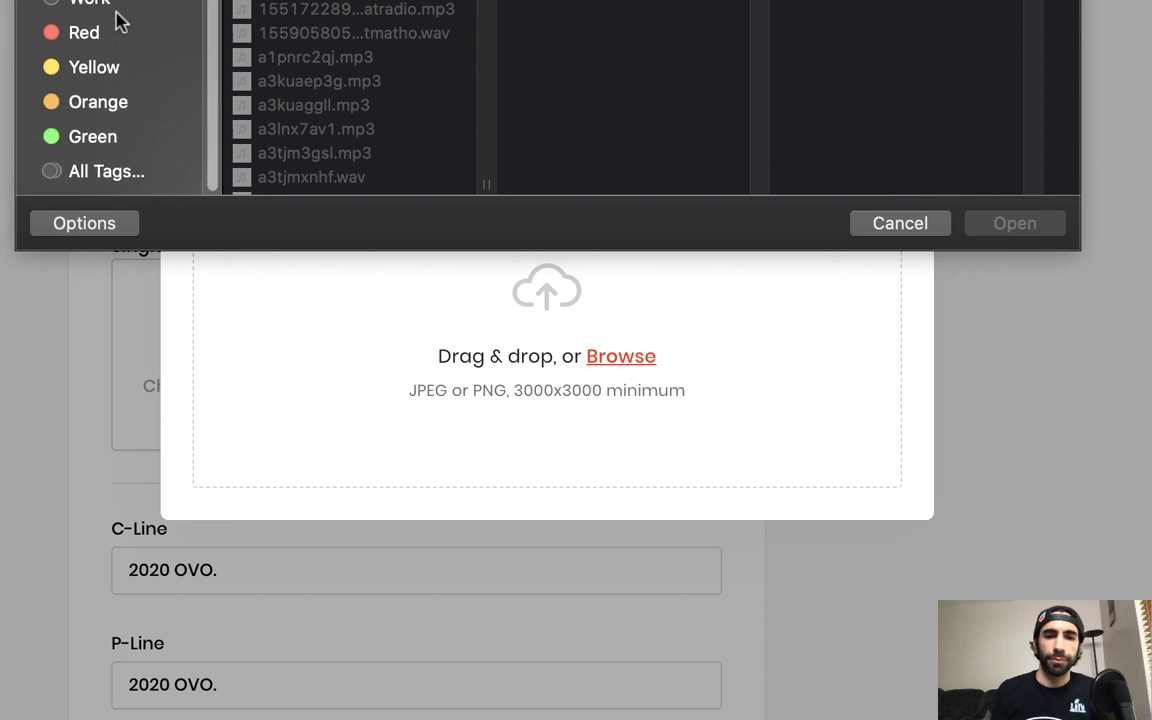
pyautogui.click(124, 167)
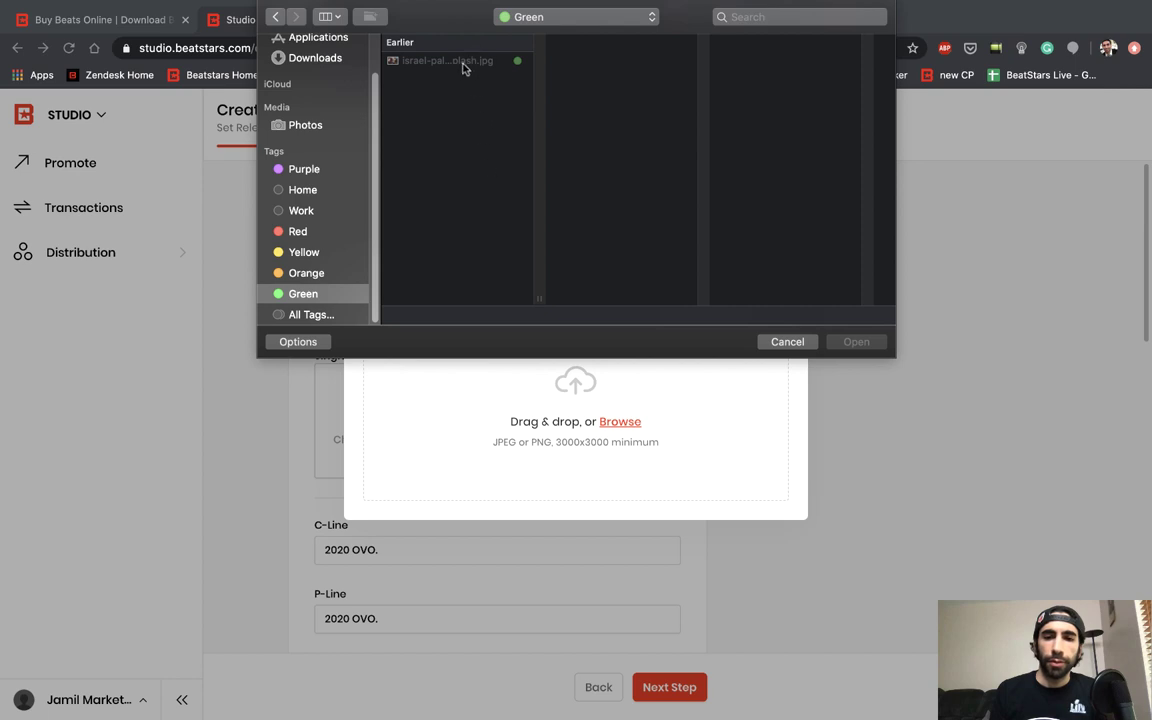
pyautogui.click(463, 62)
pyautogui.click(842, 342)
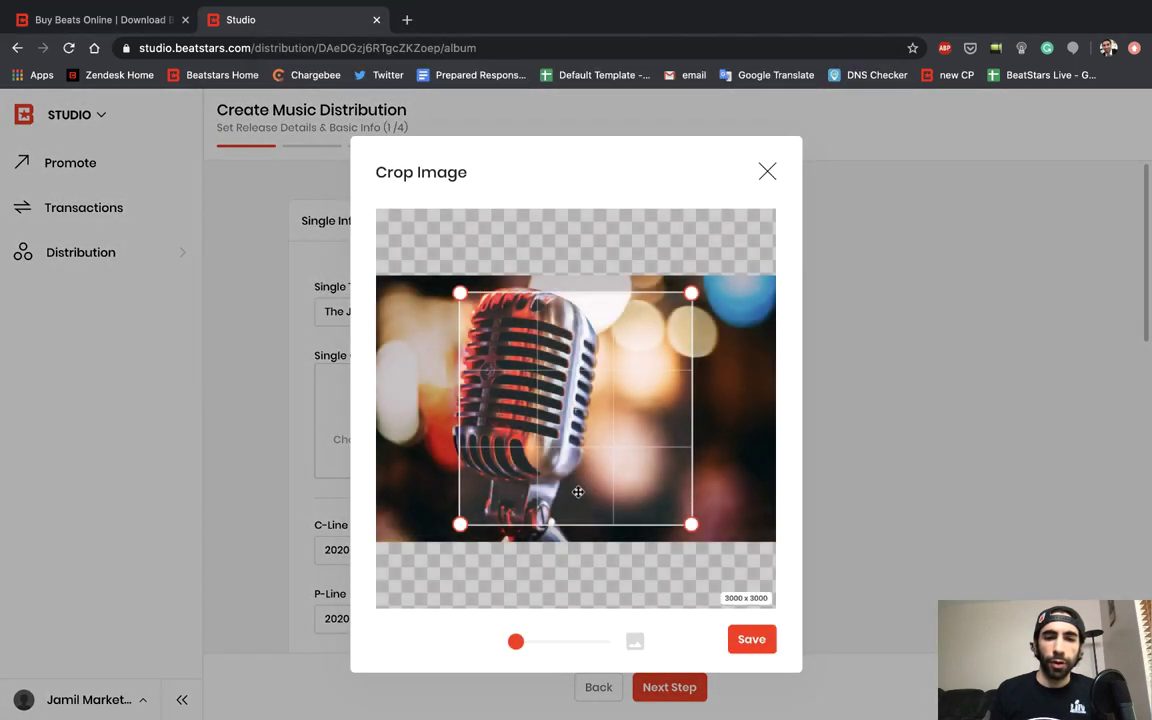
pyautogui.moveTo(584, 468); pyautogui.dragTo(555, 473)
pyautogui.click(744, 643)
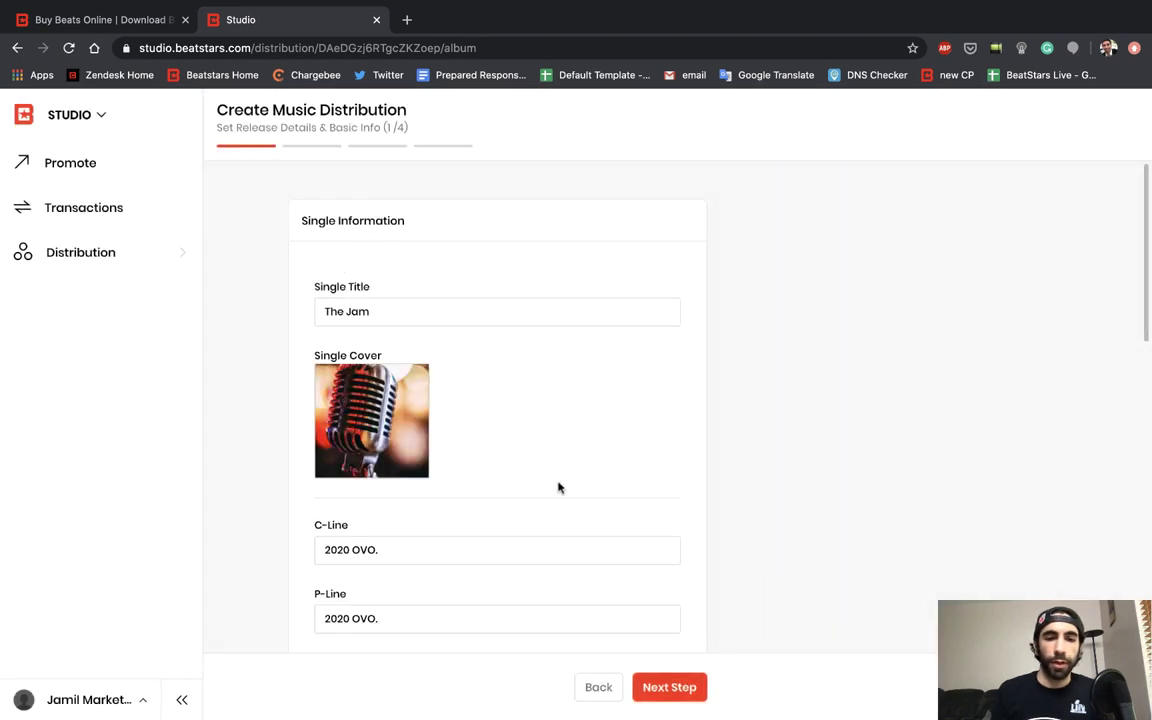
# Step: Turn the Explicit toggle on, leaving the Jun 25 2020 release date and blank UPC
pyautogui.scroll(-2, 558, 485)
pyautogui.scroll(-2, 558, 487)
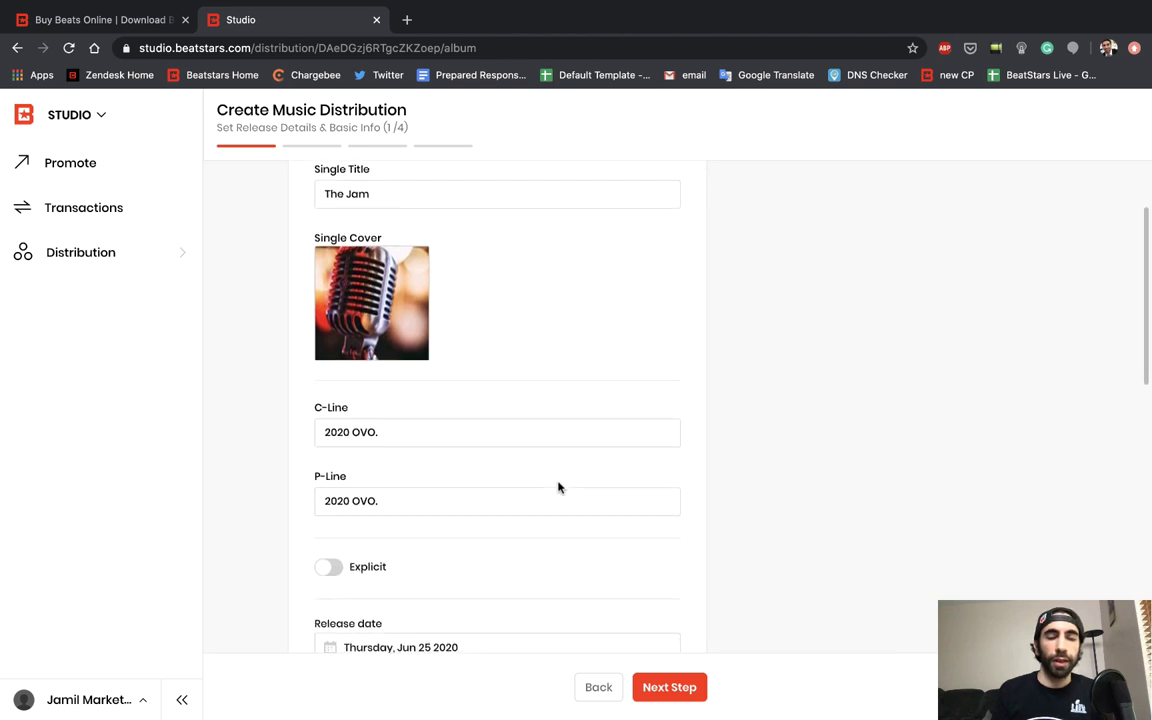
pyautogui.scroll(-5, 558, 487)
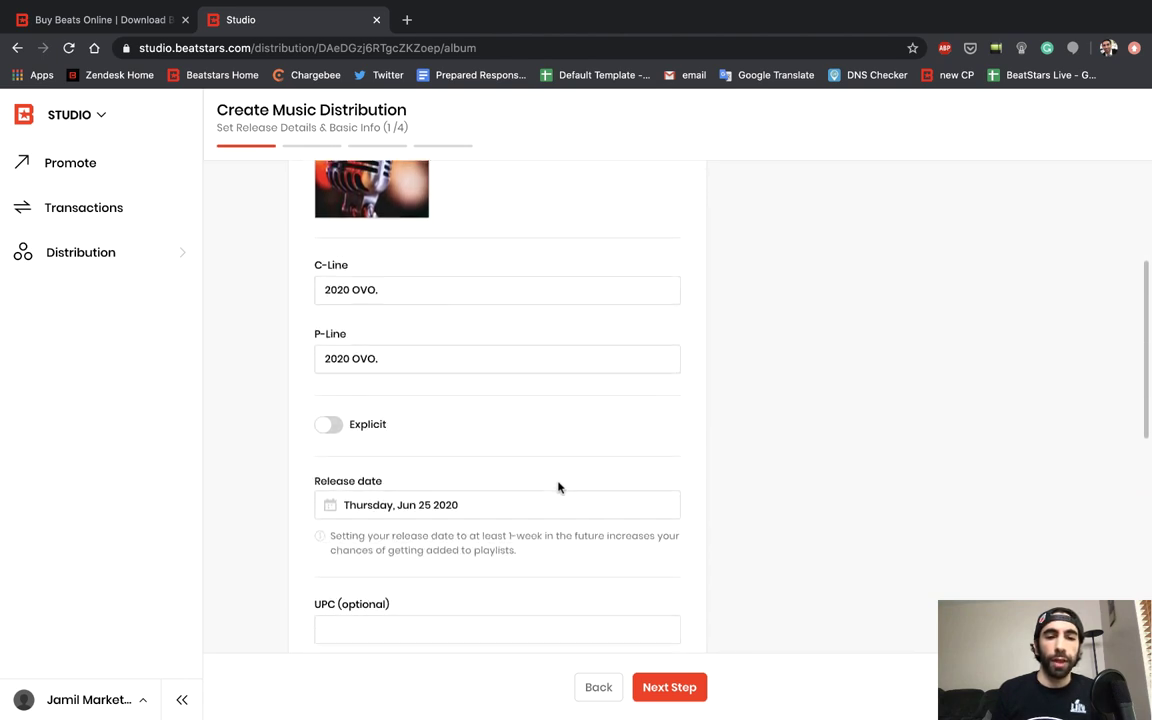
pyautogui.scroll(-1, 558, 487)
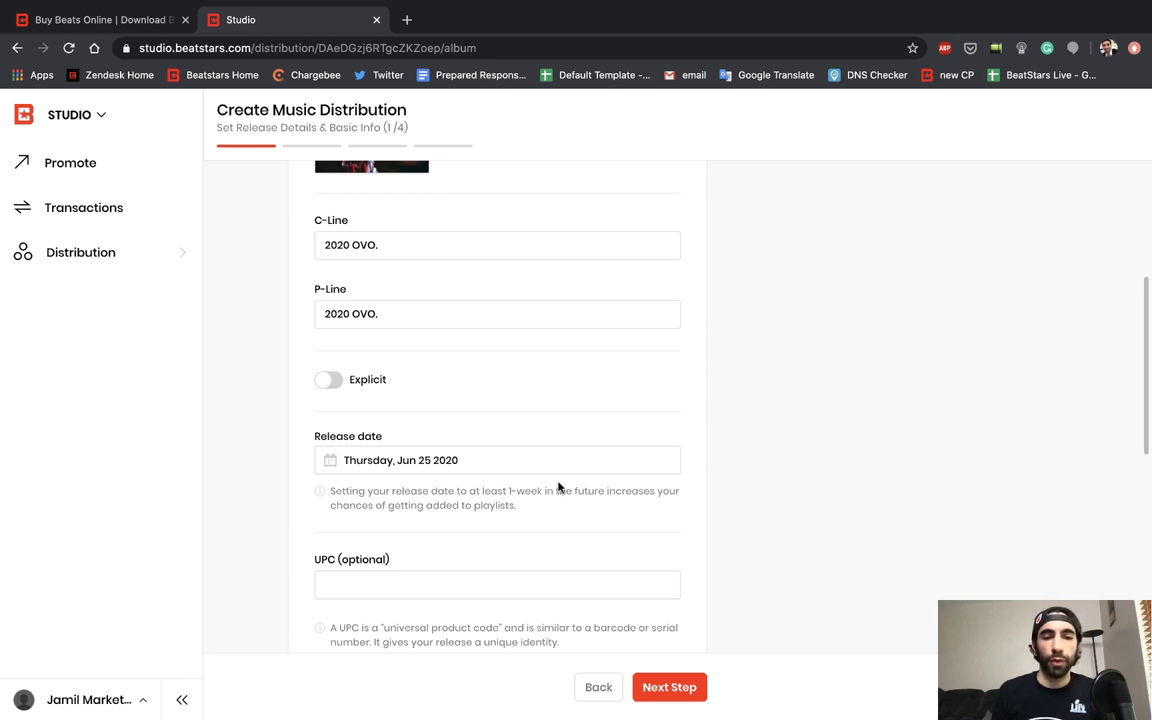
pyautogui.scroll(-2, 558, 485)
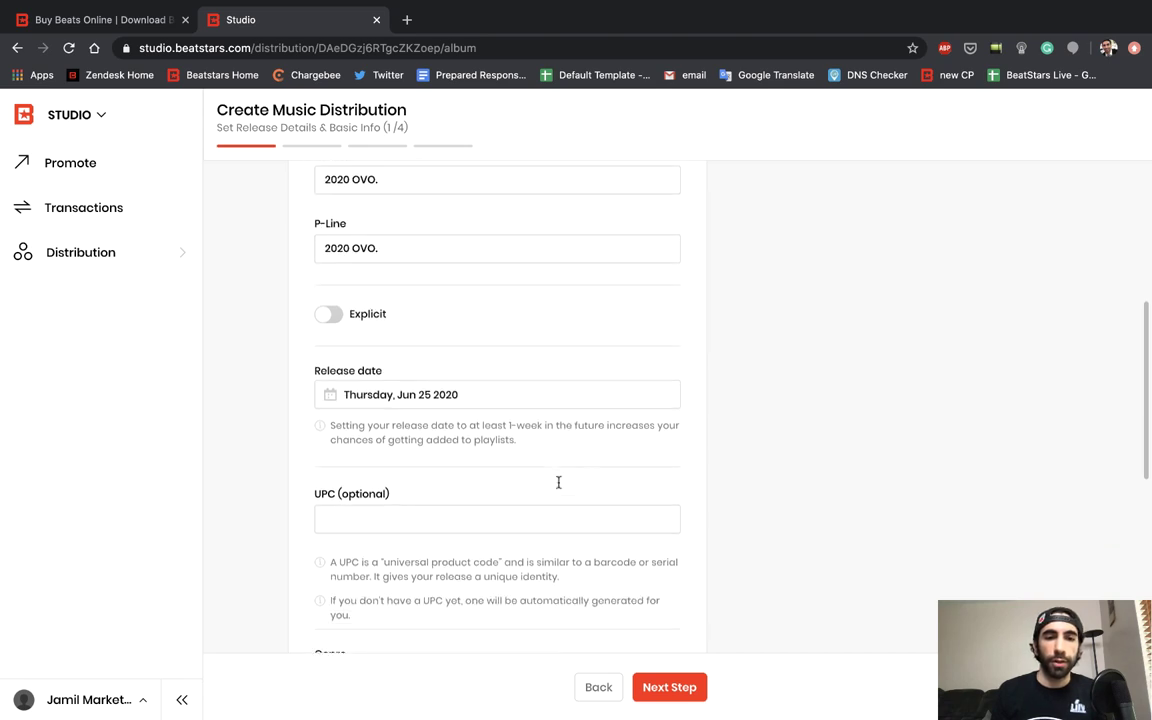
pyautogui.click(325, 314)
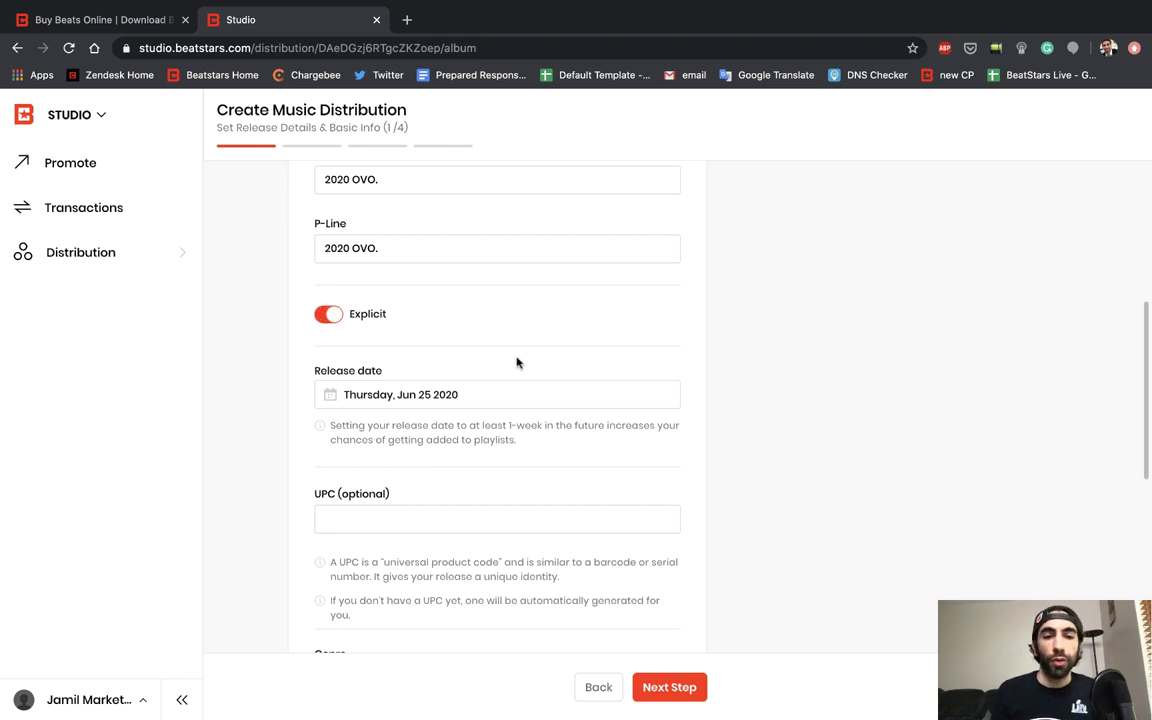
pyautogui.scroll(-2, 517, 362)
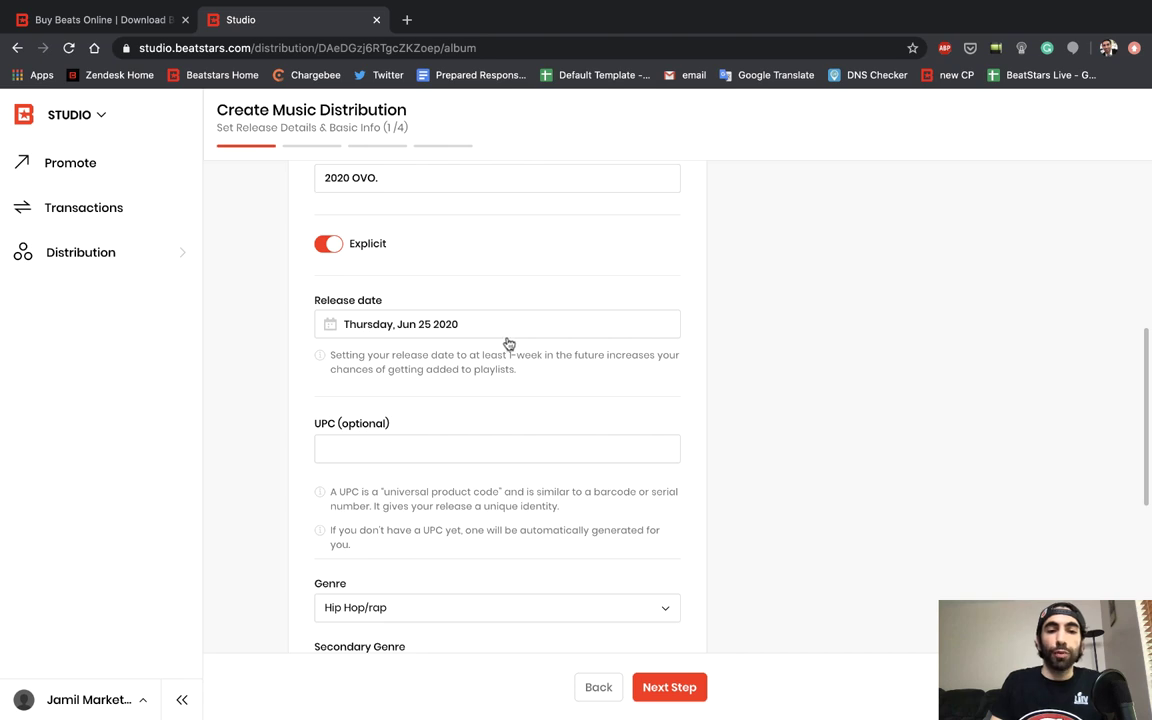
pyautogui.scroll(-1, 618, 395)
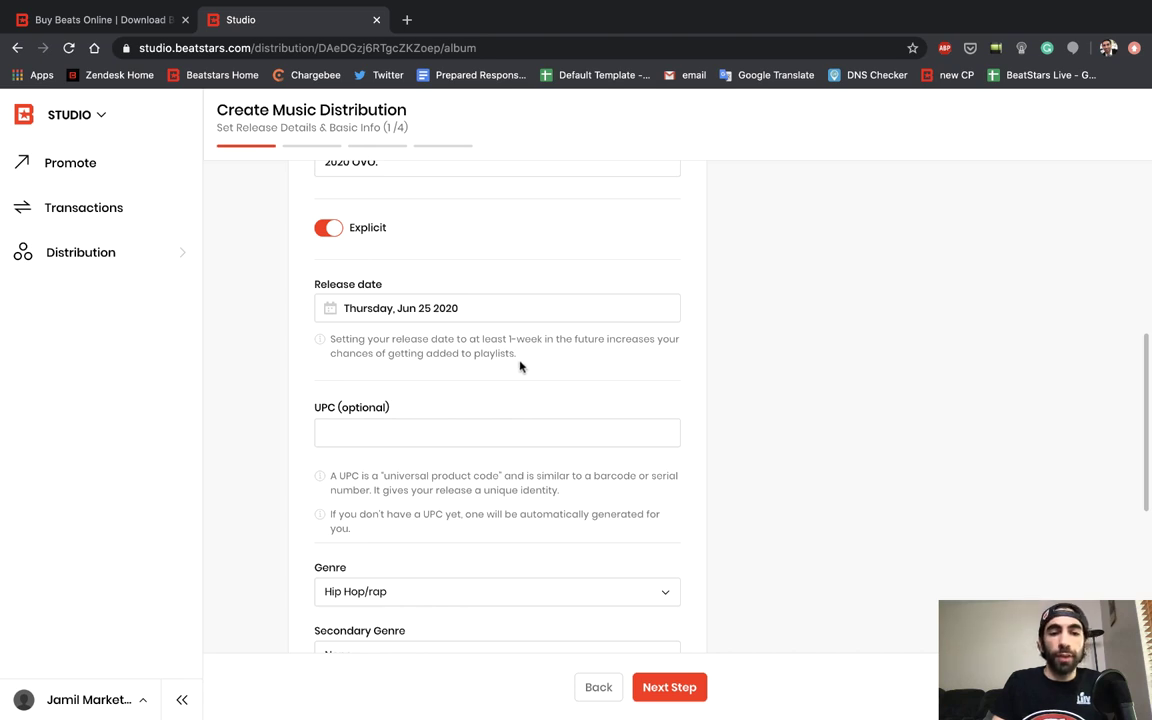
pyautogui.scroll(-2, 527, 372)
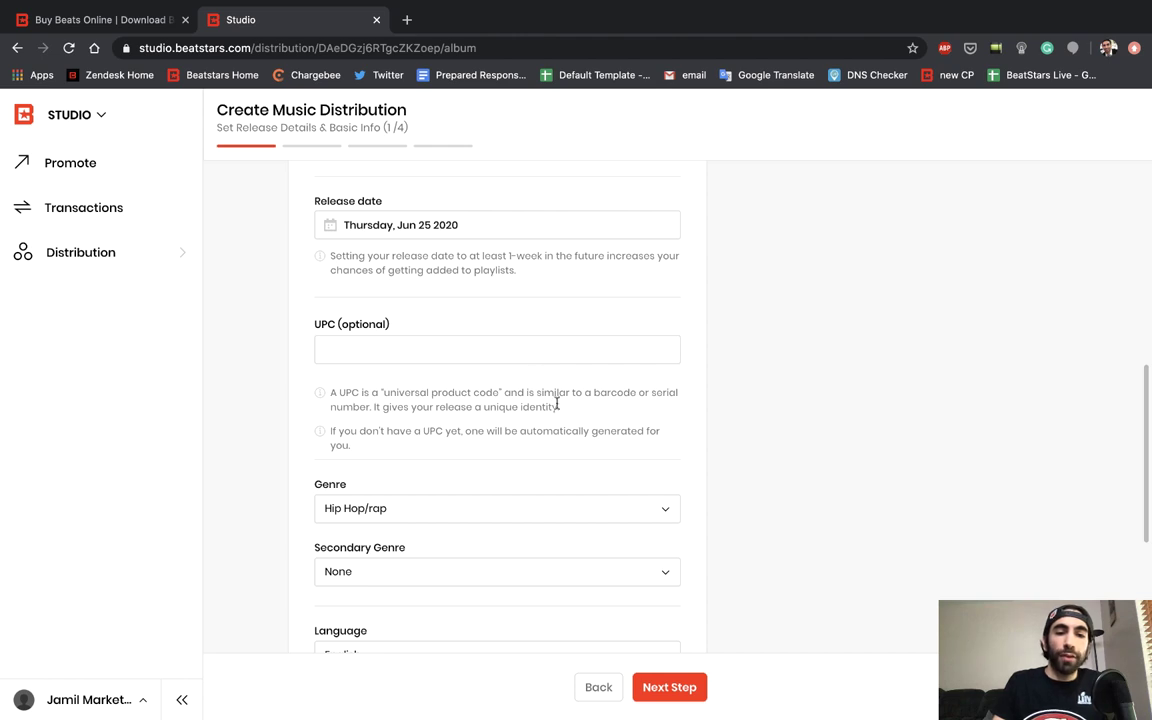
pyautogui.scroll(-1, 568, 405)
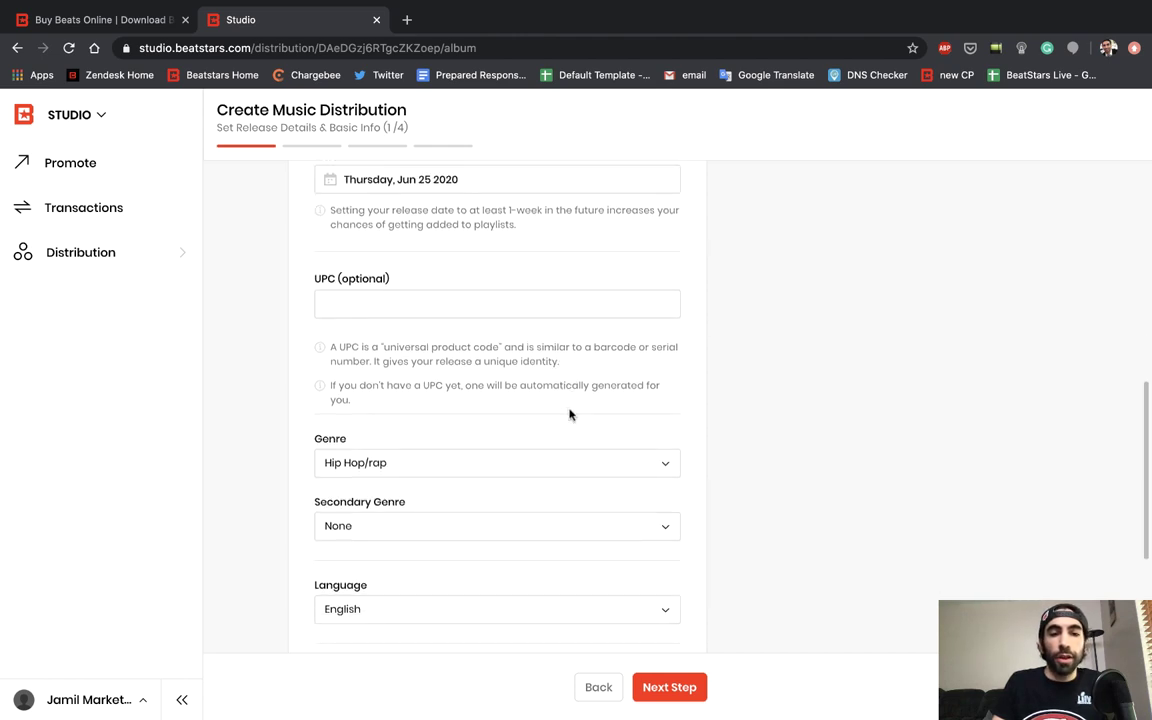
pyautogui.scroll(-3, 569, 414)
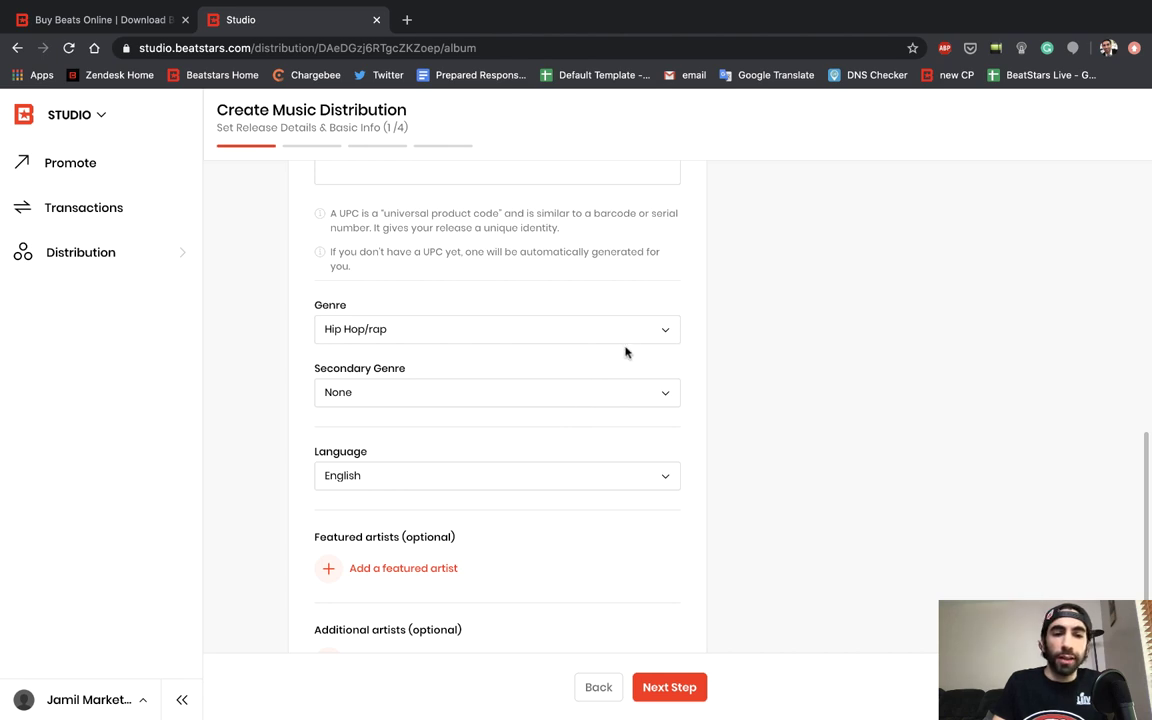
pyautogui.click(662, 397)
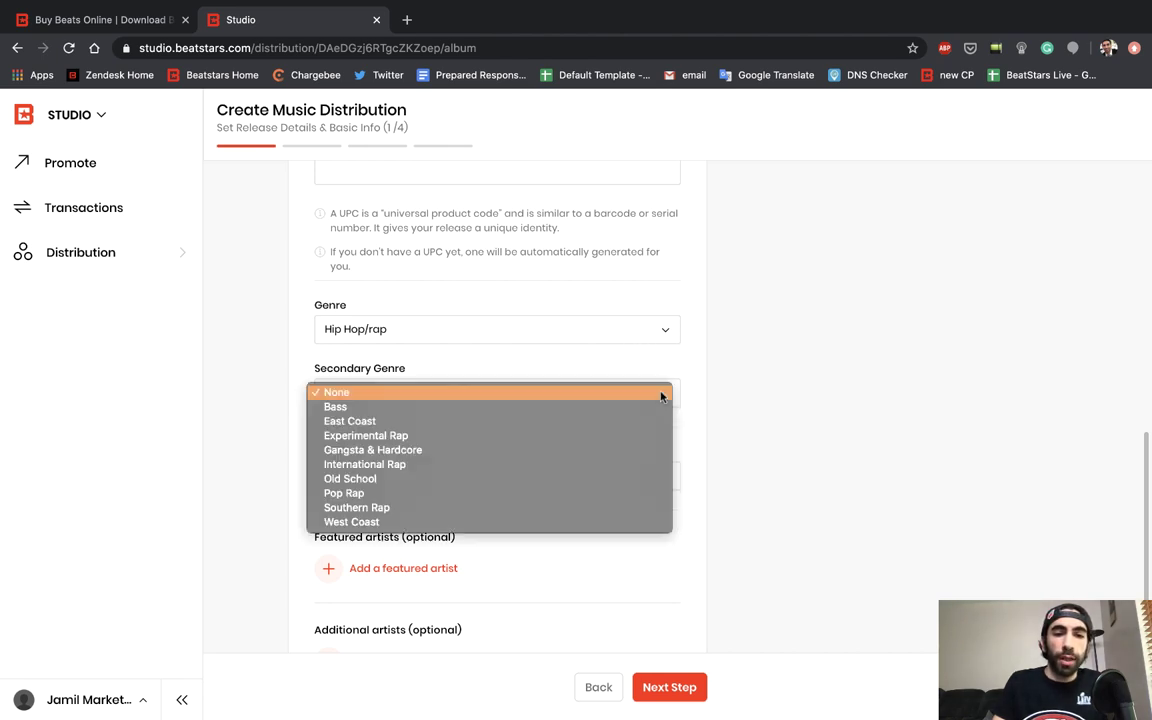
pyautogui.click(610, 493)
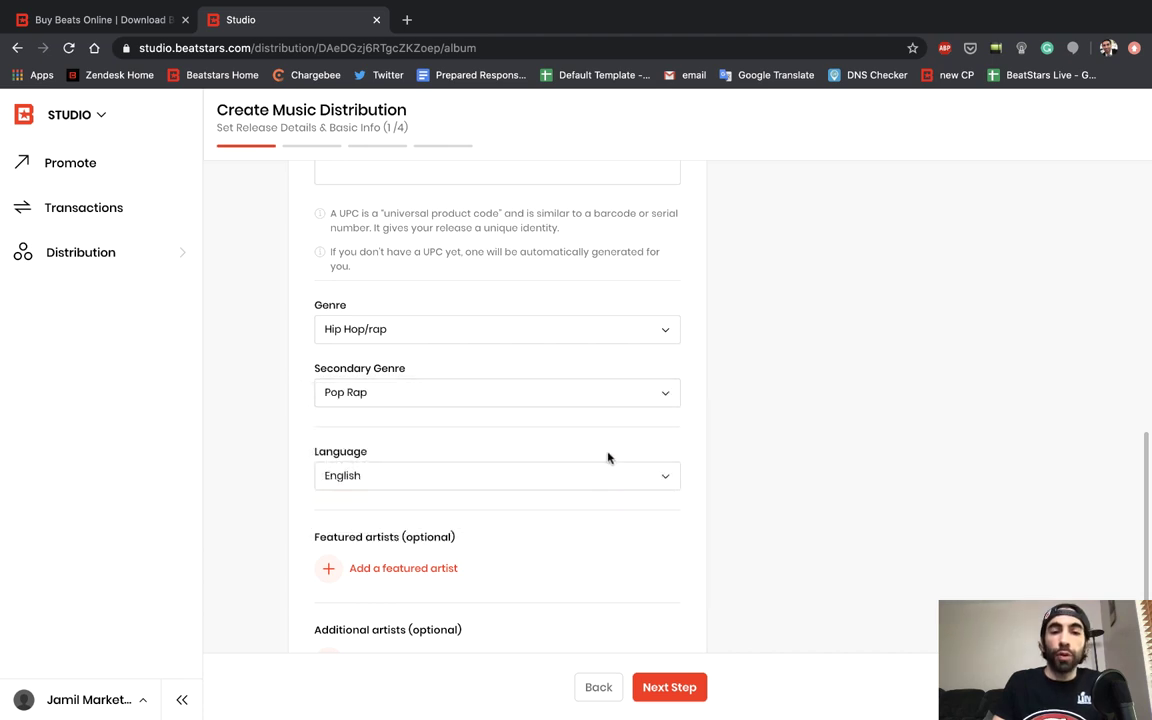
pyautogui.scroll(-1, 725, 486)
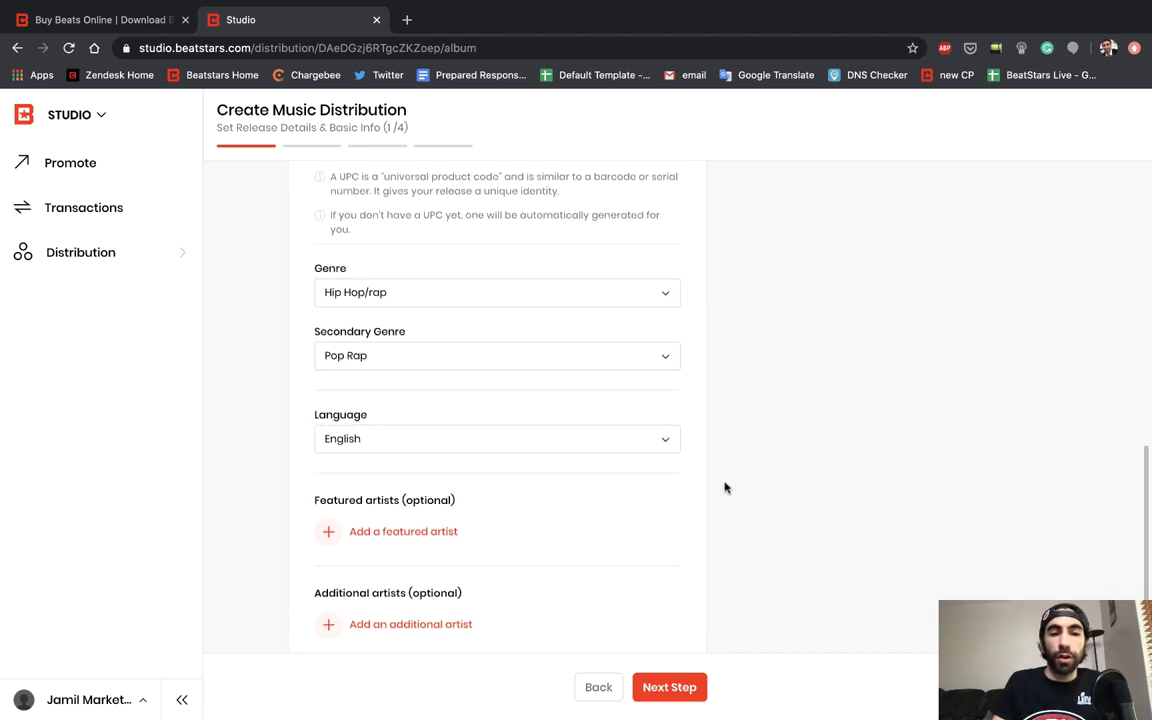
pyautogui.click(661, 433)
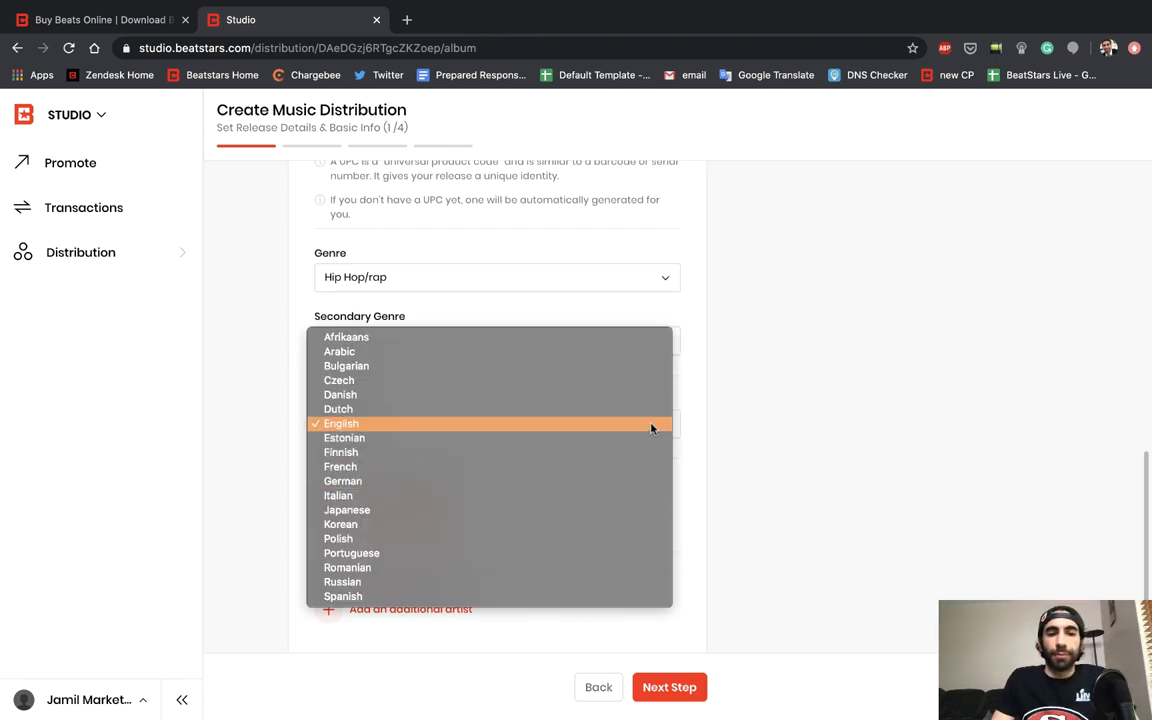
pyautogui.click(650, 424)
pyautogui.scroll(-1, 679, 476)
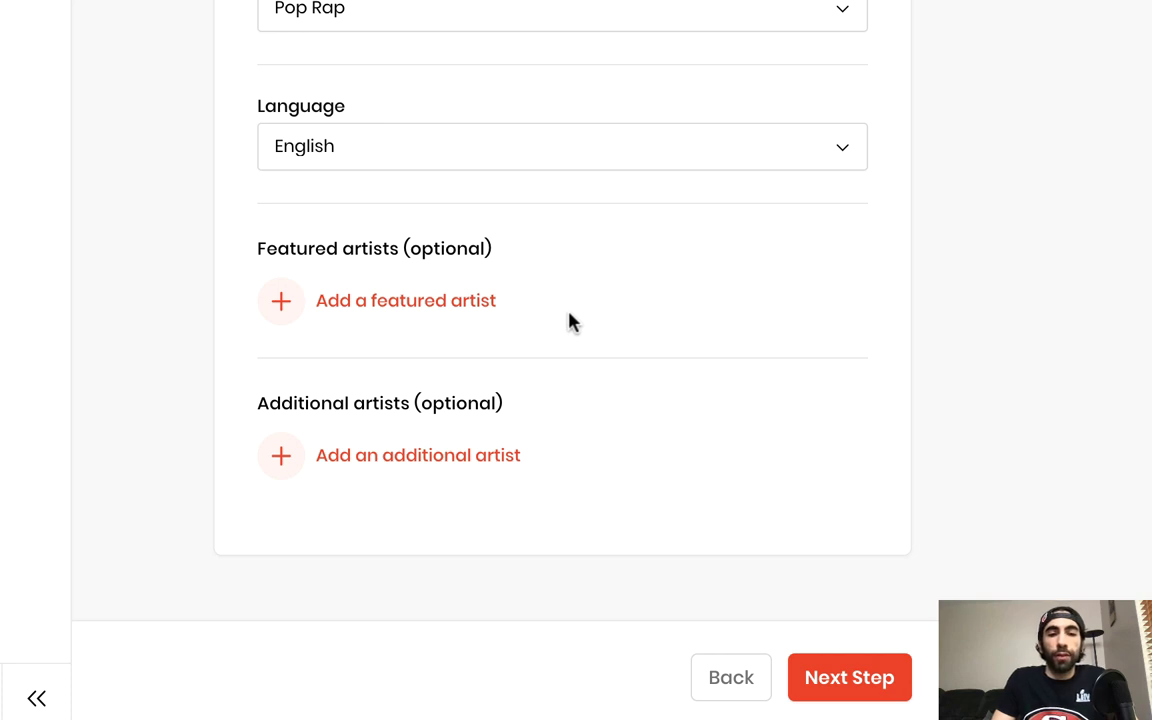
# Step: Add the artist as a featured artist and as an additional artist with the Producer role
pyautogui.click(459, 310)
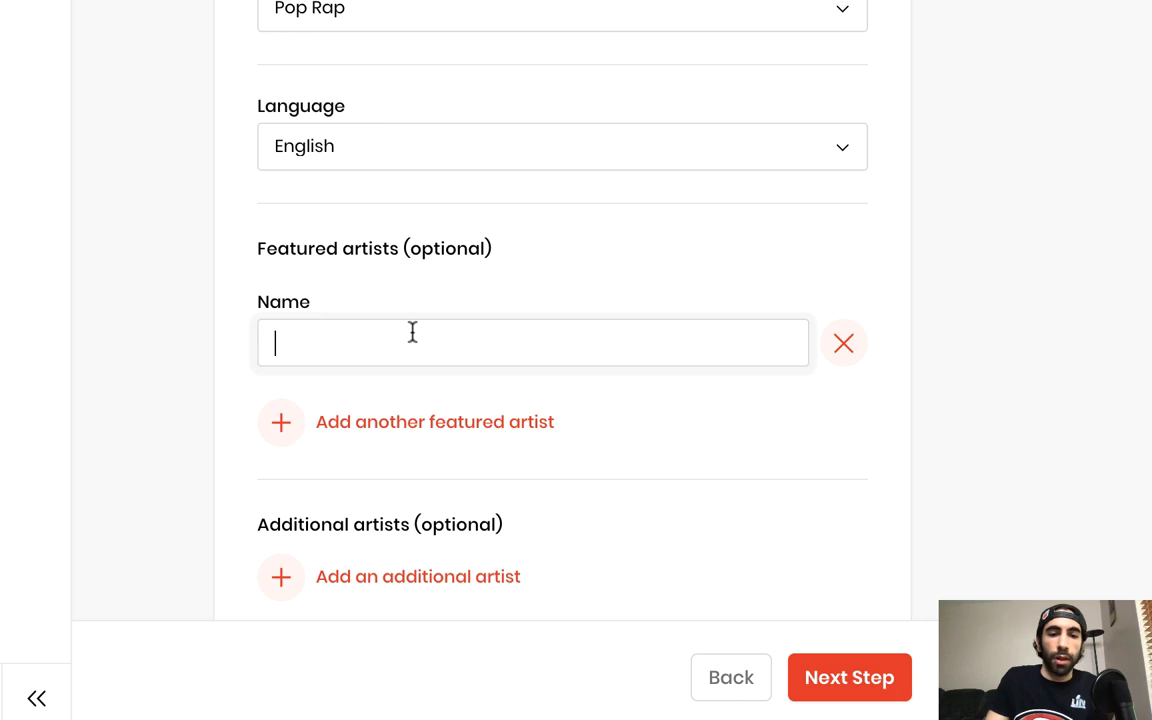
pyautogui.write('Jamil')
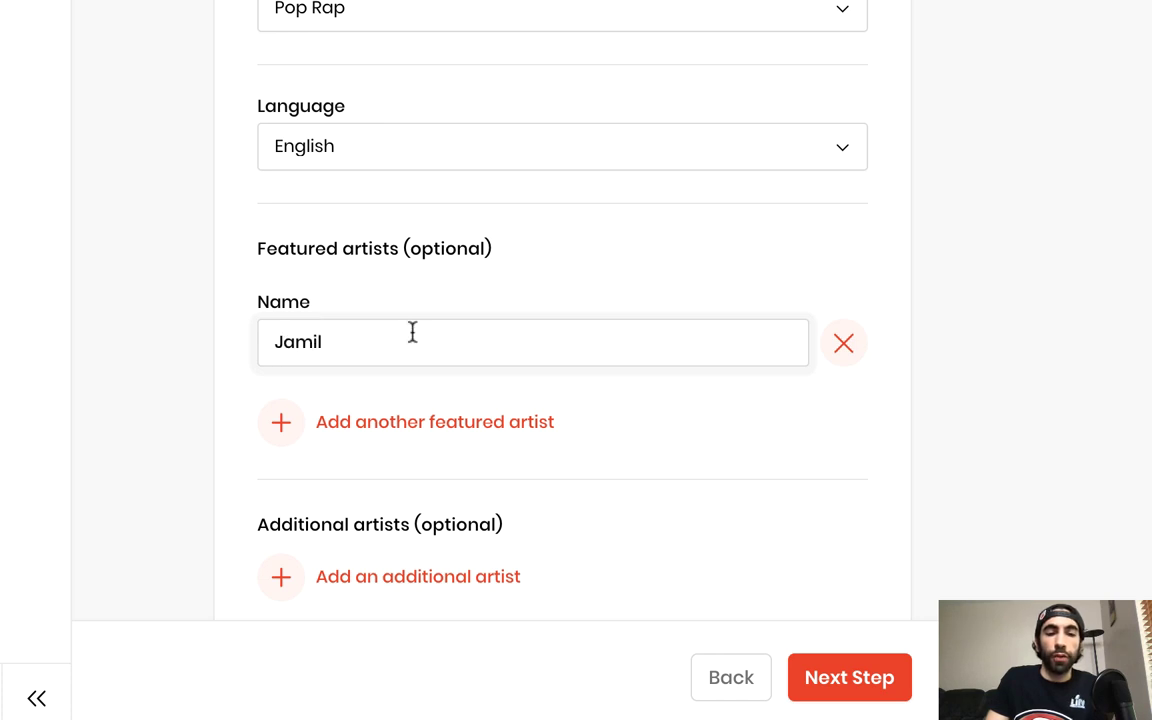
pyautogui.scroll(-2, 745, 482)
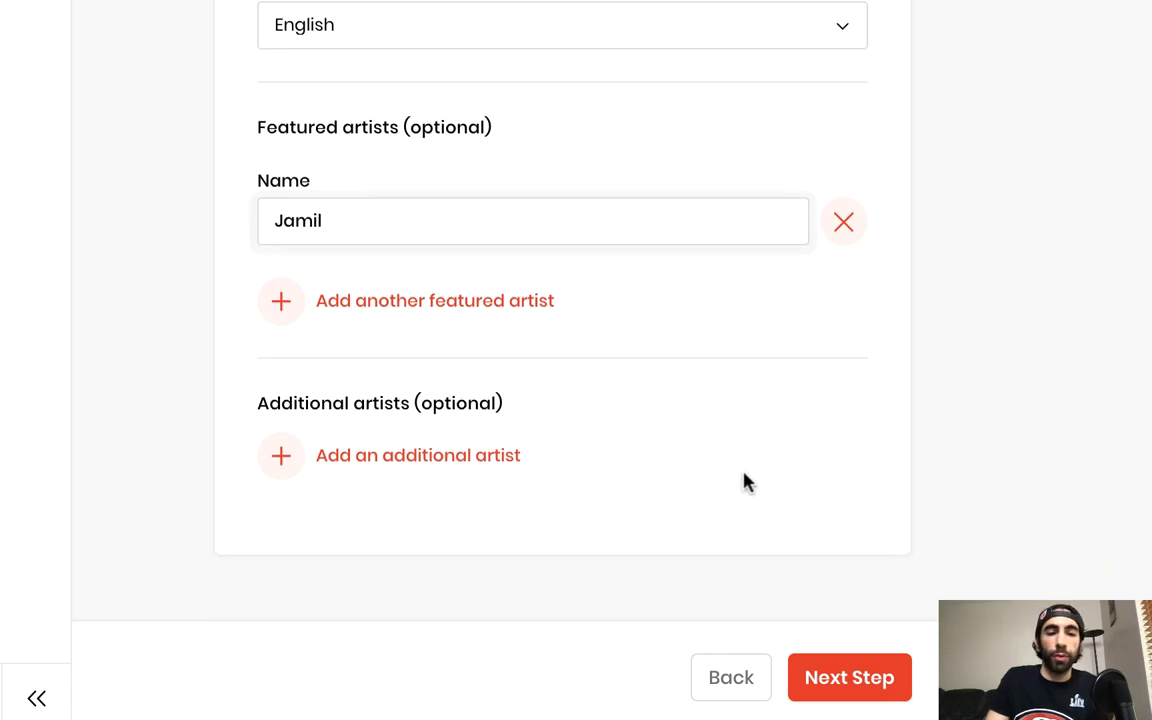
pyautogui.click(393, 462)
pyautogui.scroll(-2, 836, 460)
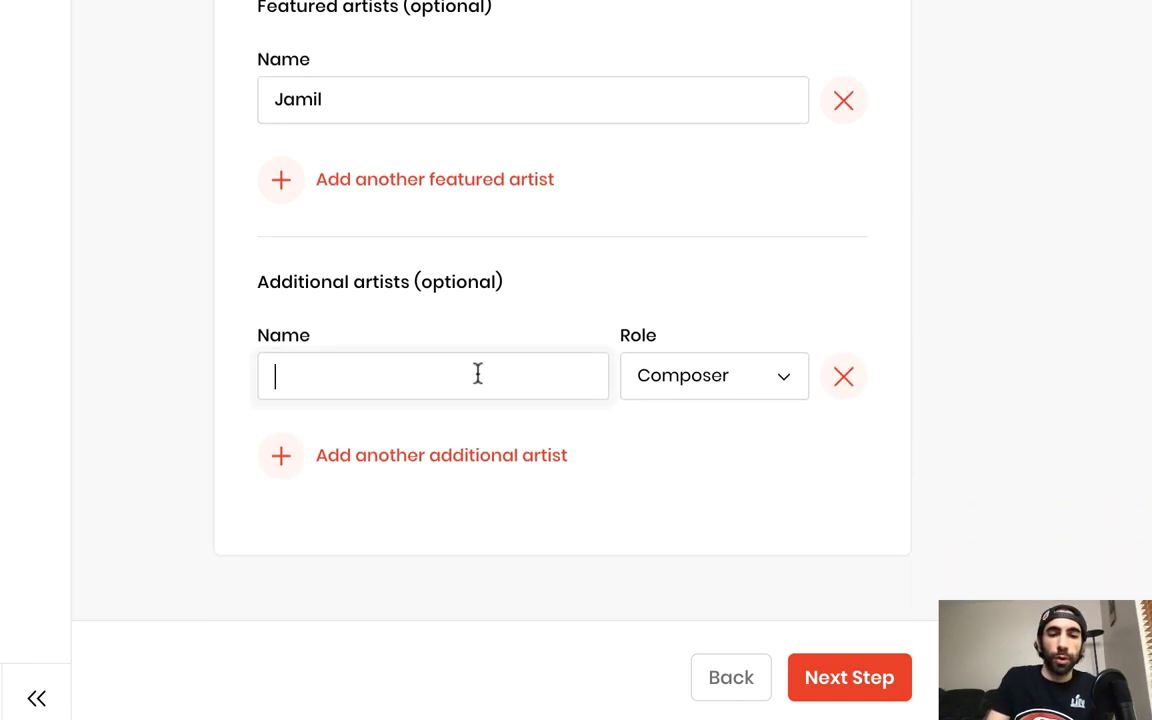
pyautogui.write('Jamil')
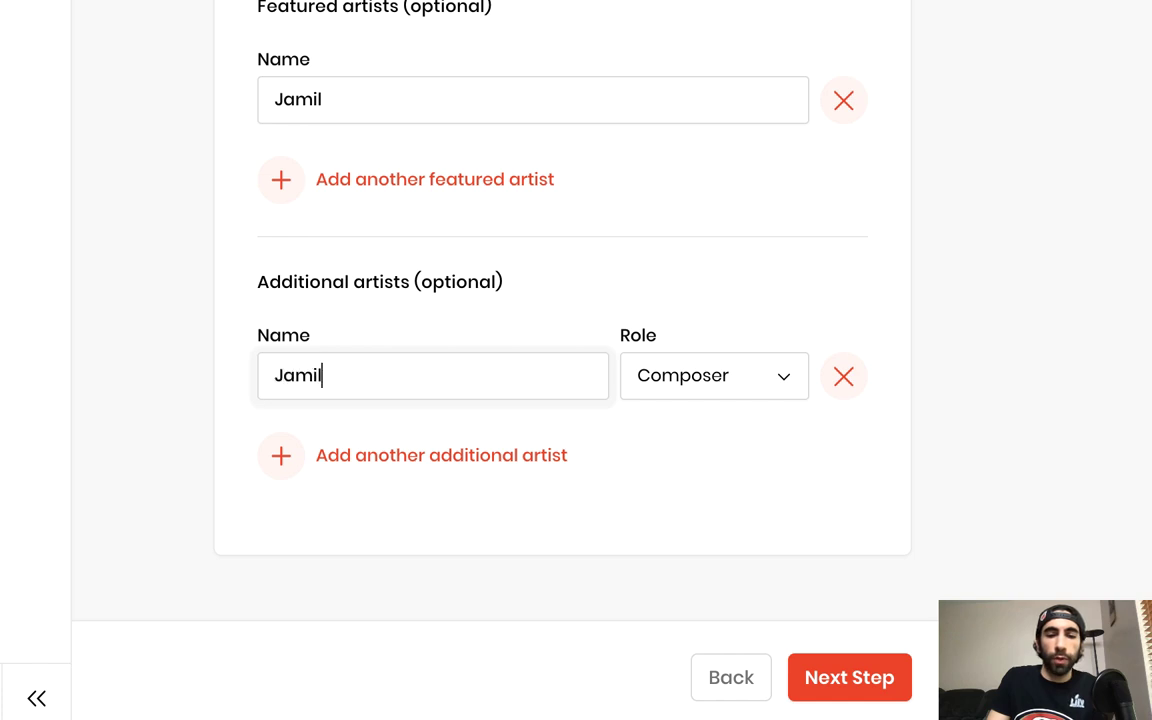
pyautogui.click(766, 381)
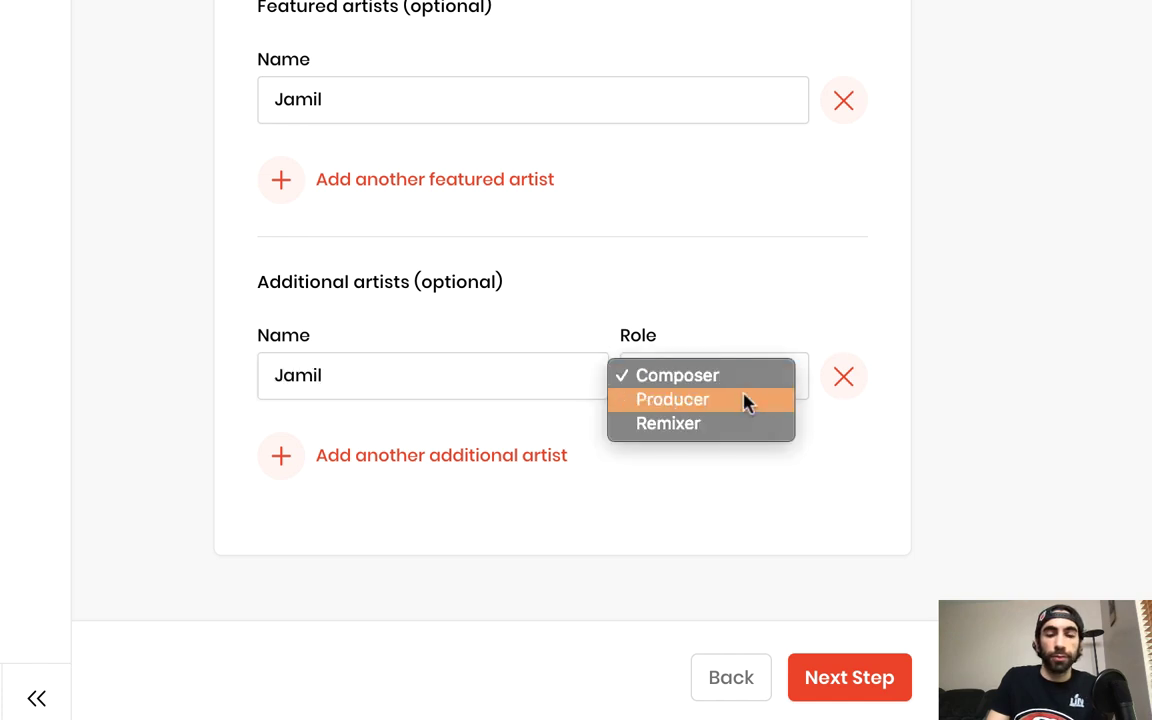
pyautogui.click(745, 400)
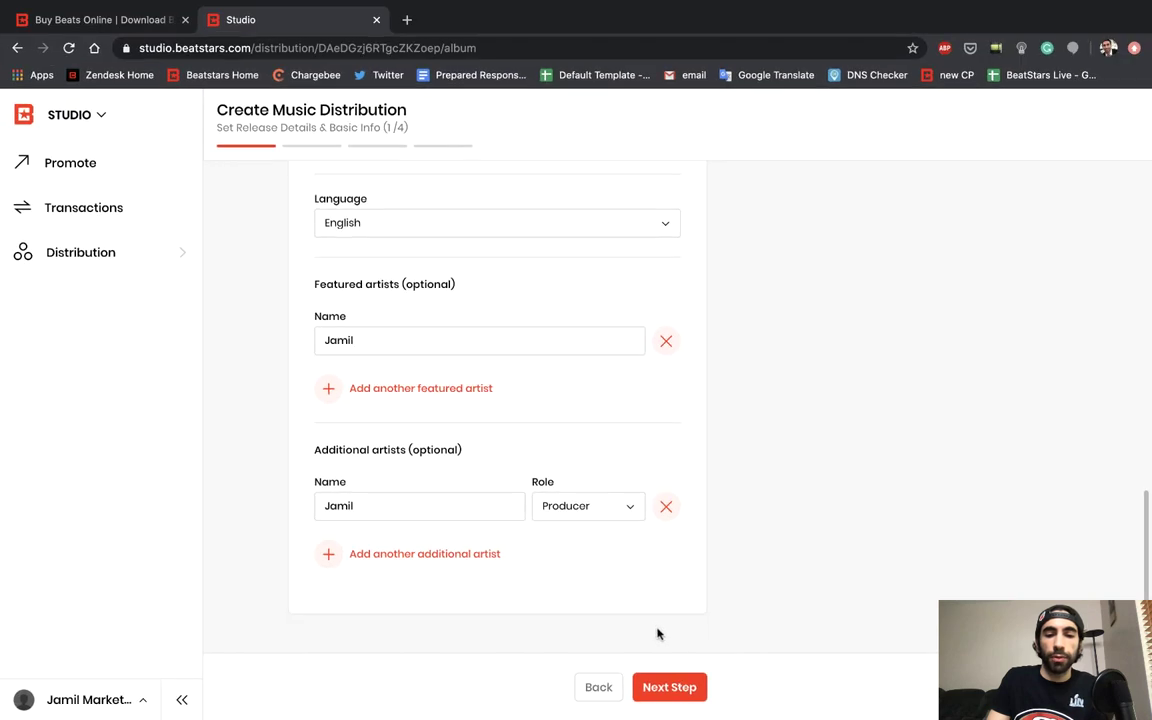
# Step: Go to Add Tracks and upload testfile.wav from the Purple tag as the audio for The Jam
pyautogui.click(683, 689)
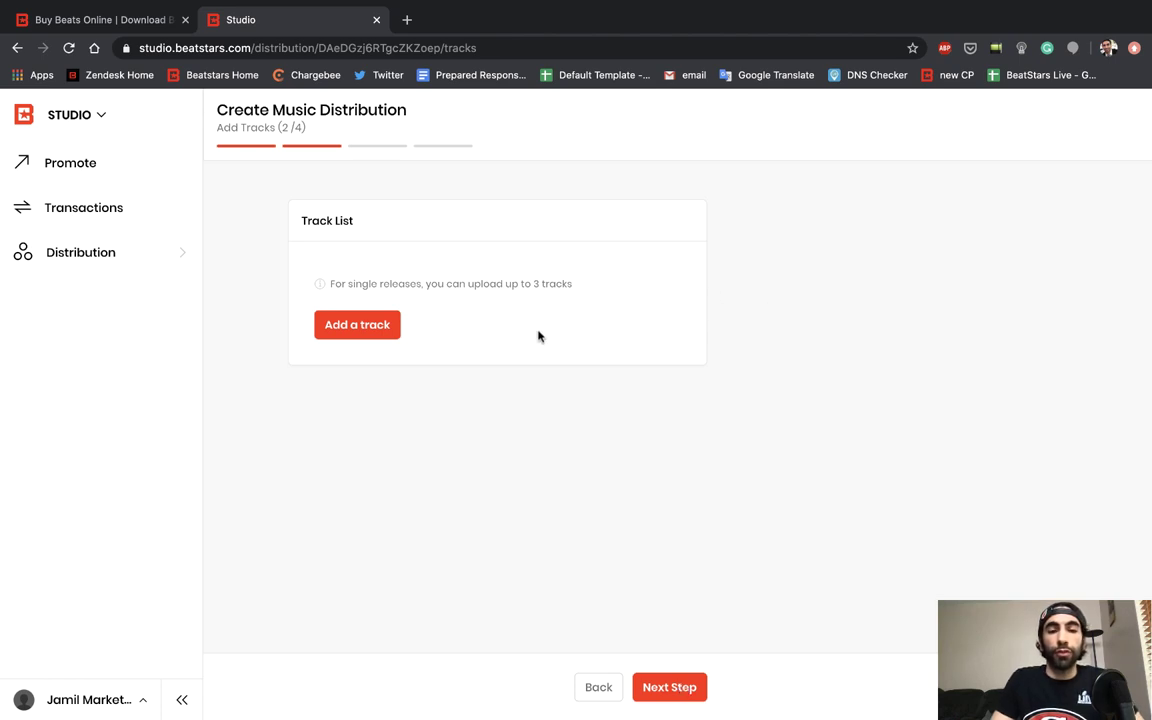
pyautogui.click(385, 330)
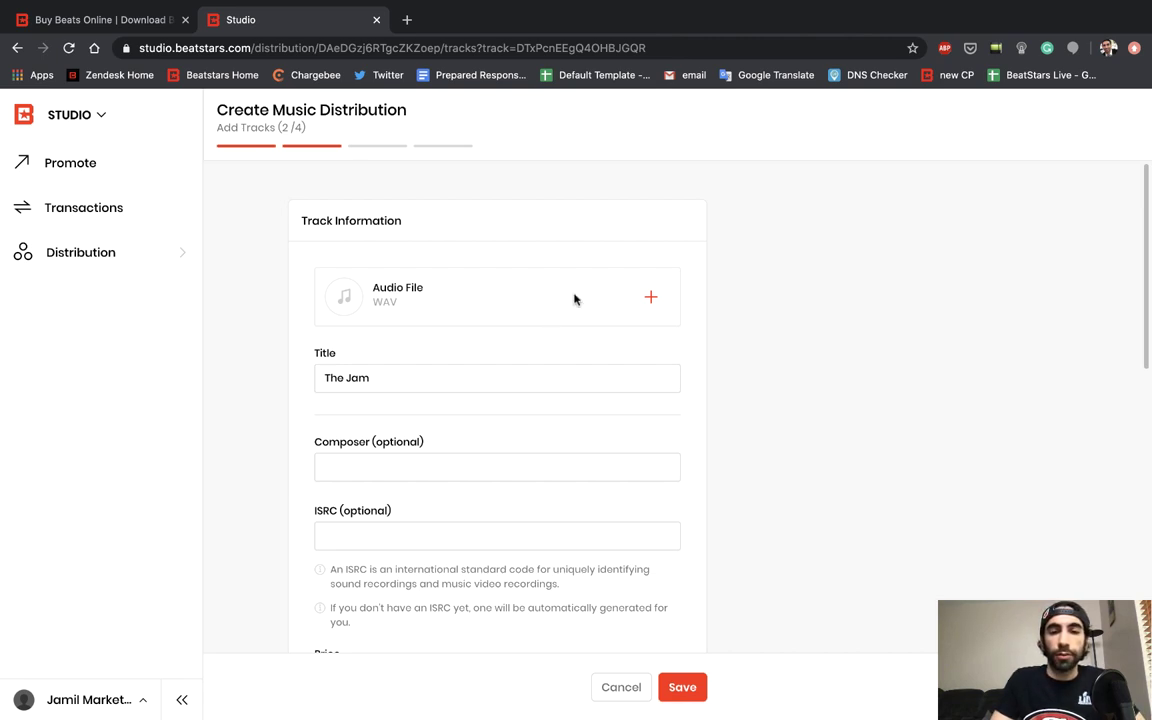
pyautogui.click(573, 299)
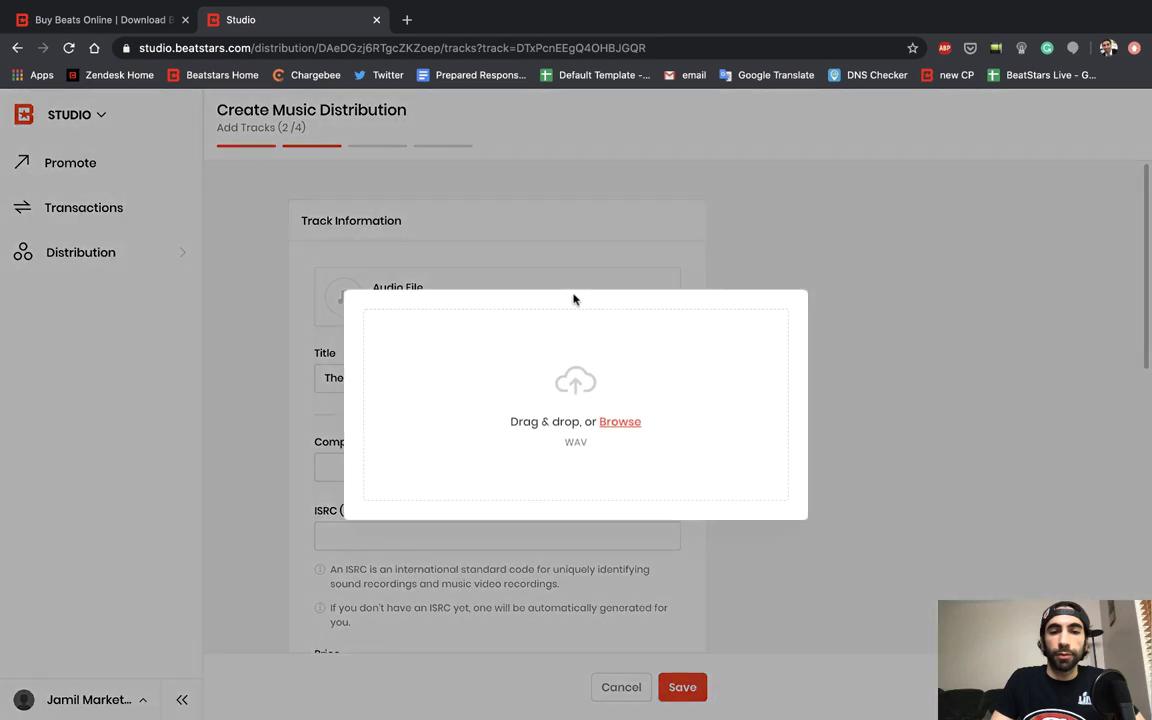
pyautogui.click(620, 422)
pyautogui.click(335, 220)
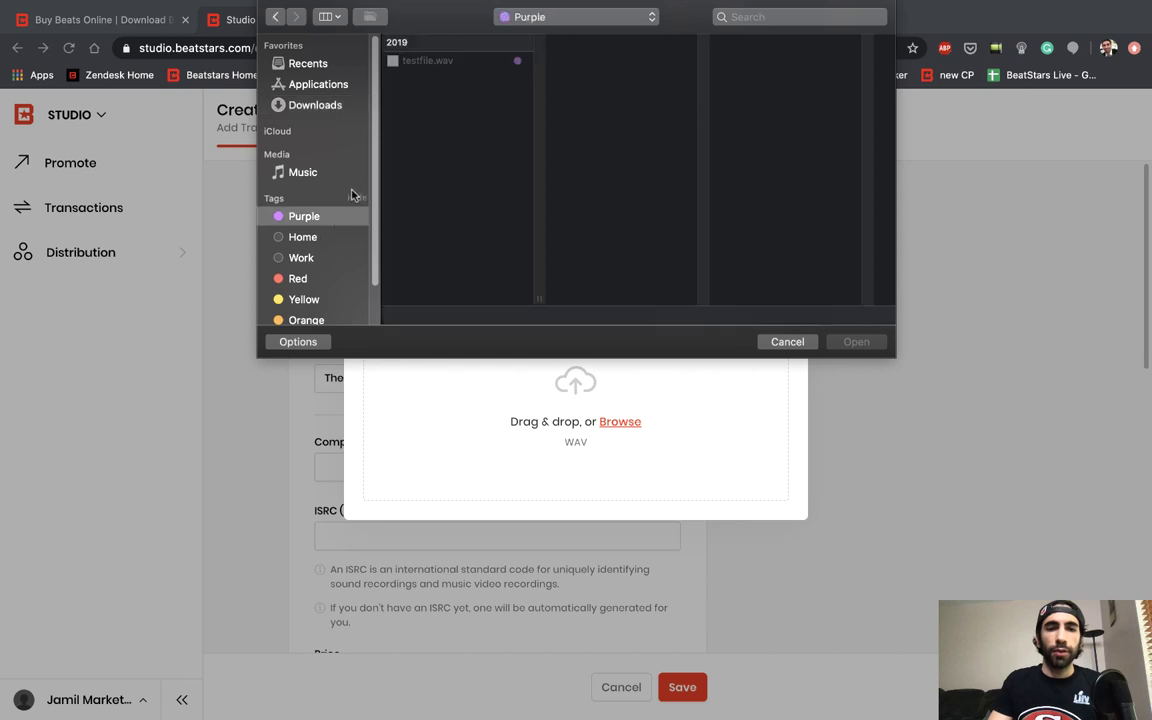
pyautogui.click(462, 63)
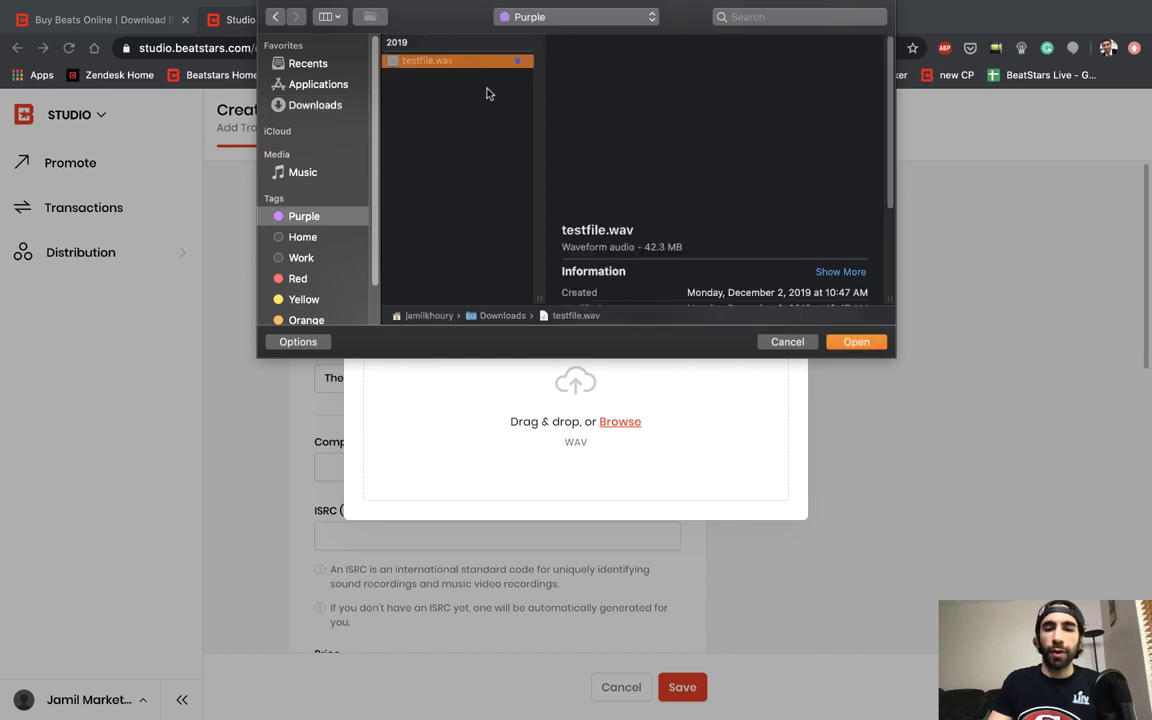
pyautogui.click(858, 341)
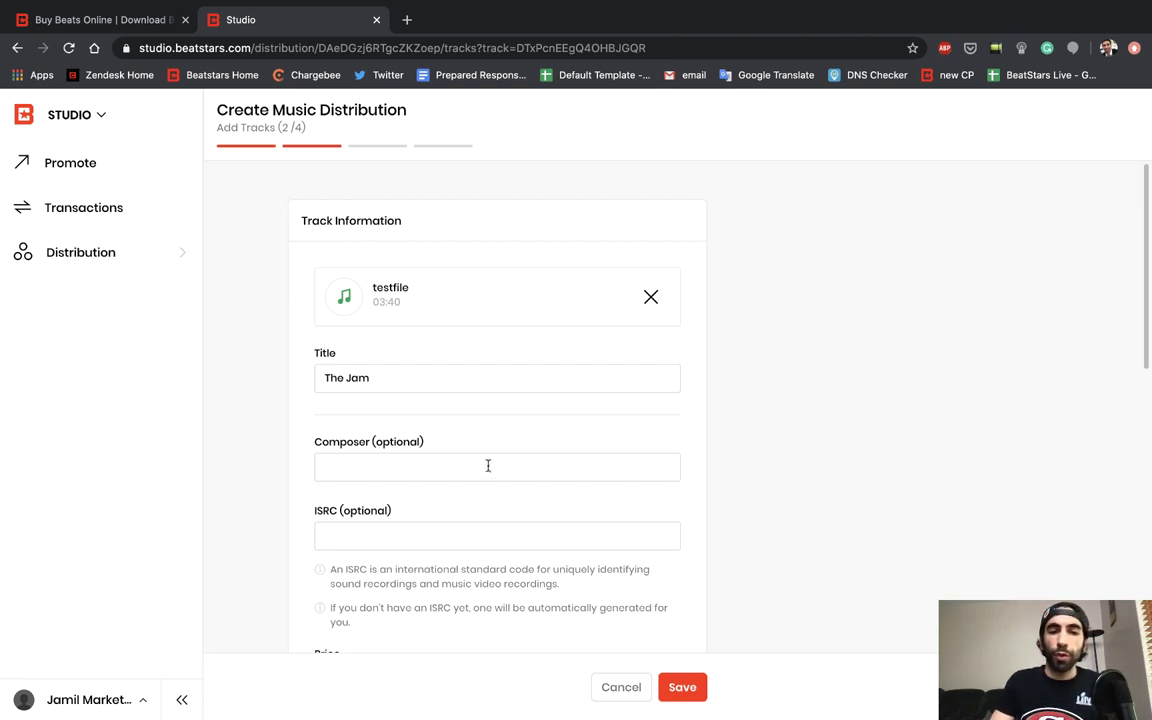
# Step: Set the track's price to $1.29 in the Price dropdown
pyautogui.scroll(-1, 488, 466)
pyautogui.scroll(-2, 488, 466)
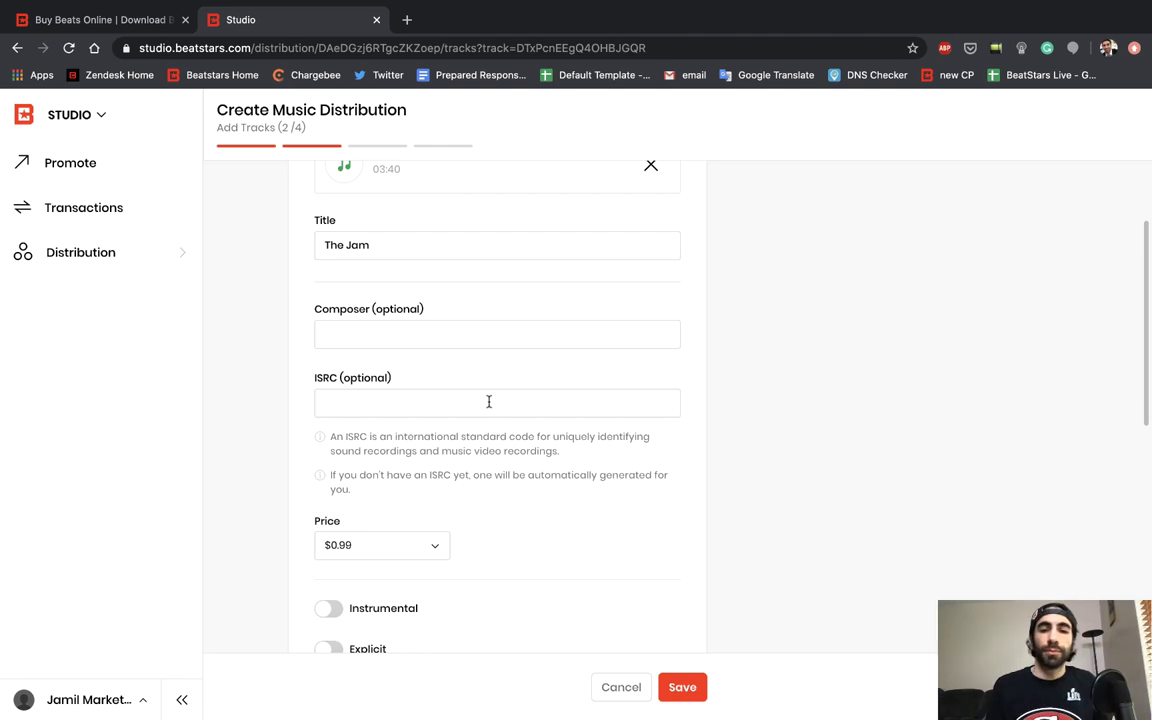
pyautogui.scroll(-2, 491, 425)
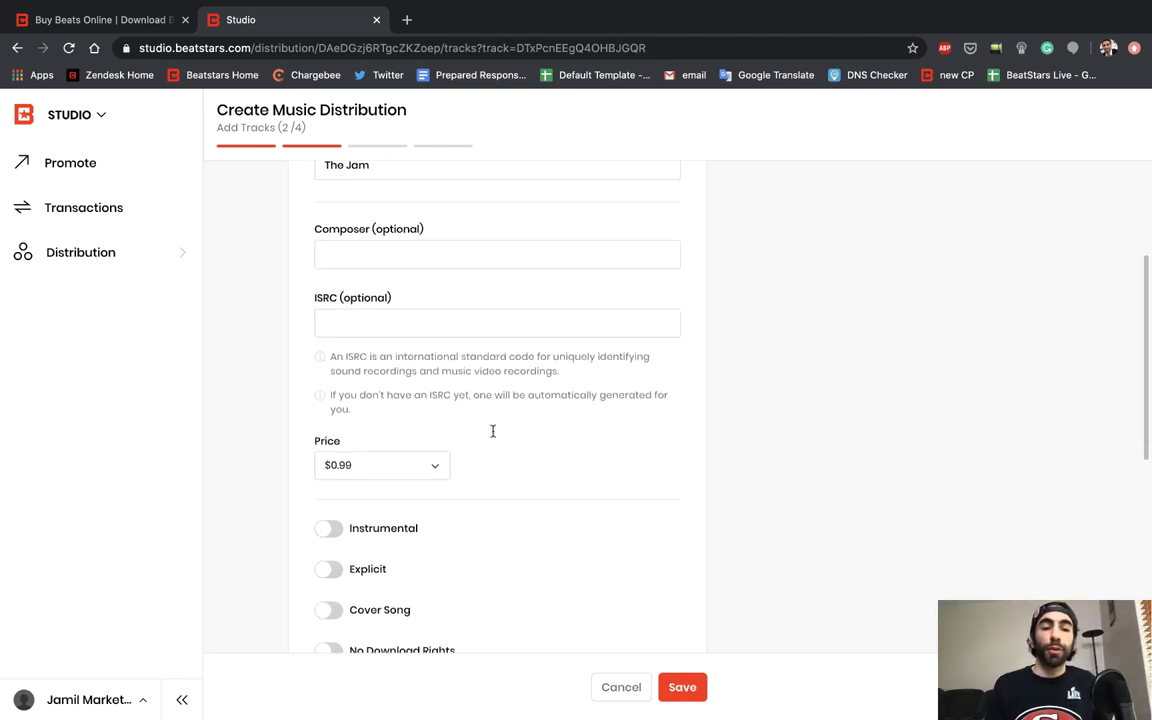
pyautogui.scroll(-3, 492, 431)
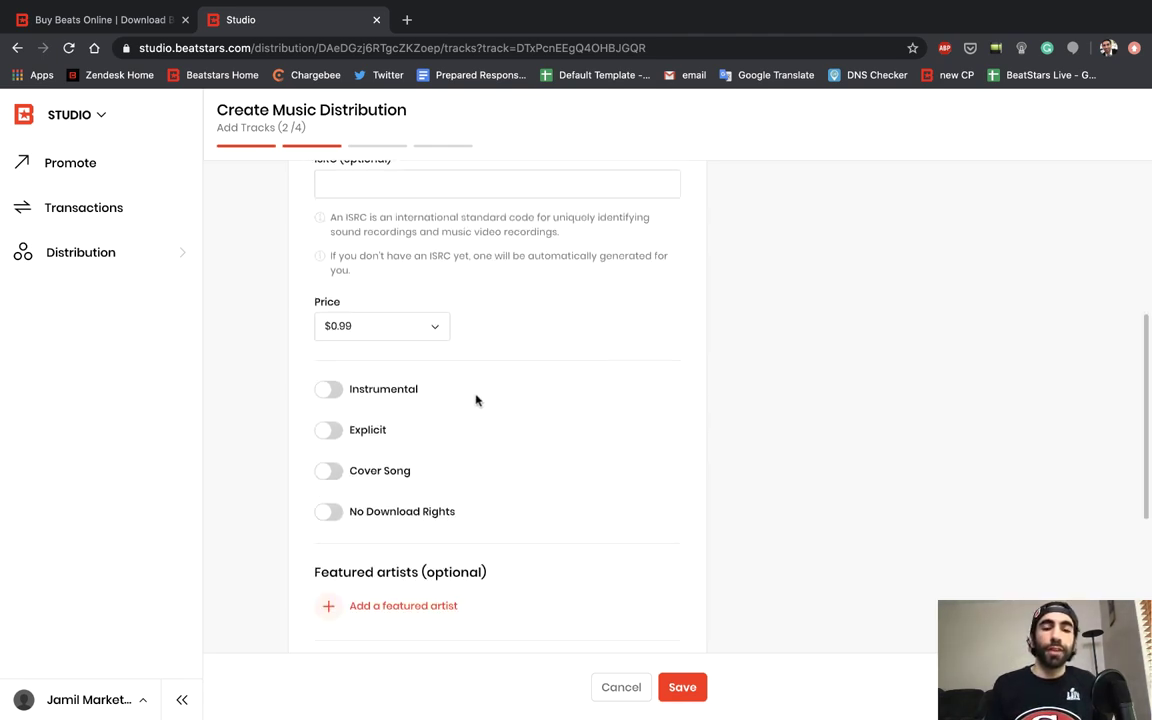
pyautogui.click(437, 327)
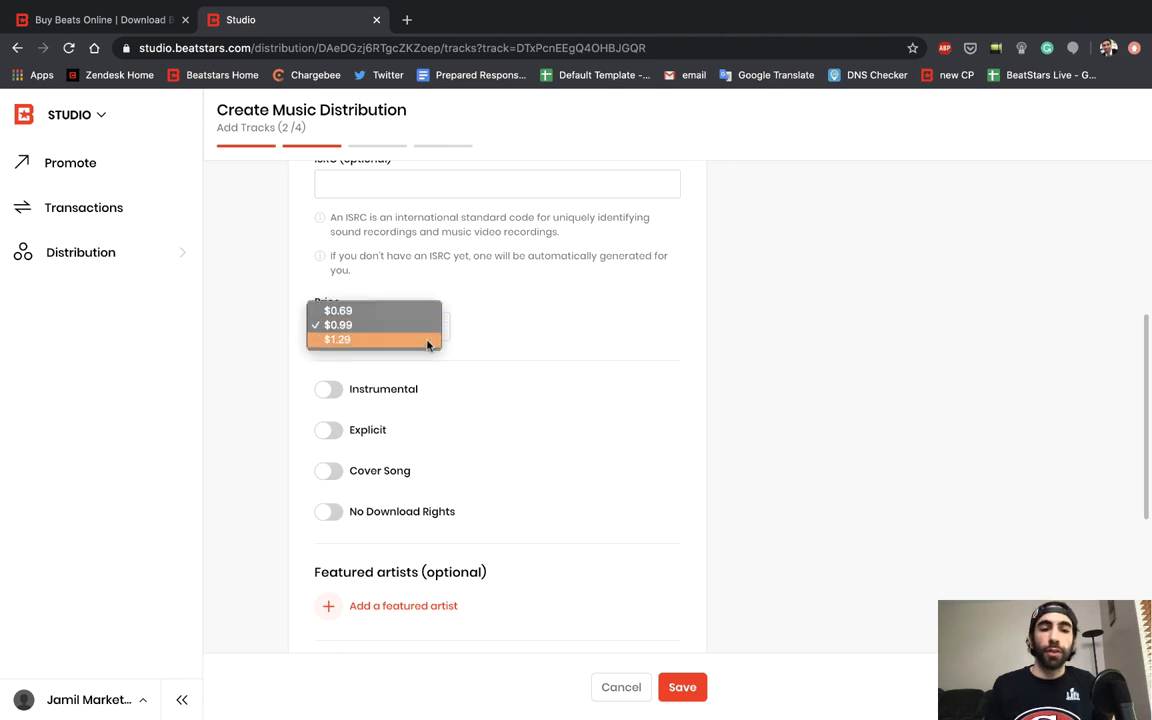
pyautogui.click(427, 341)
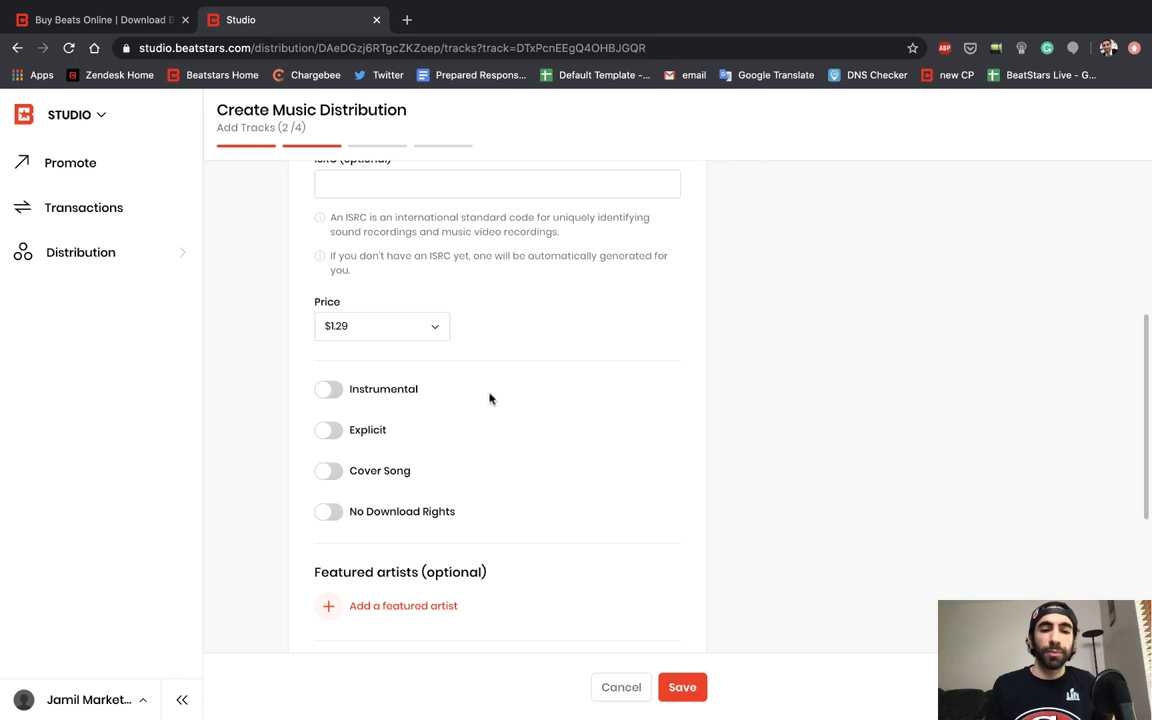
# Step: Switch on the Explicit toggle so the track is marked explicit
pyautogui.scroll(-2, 519, 428)
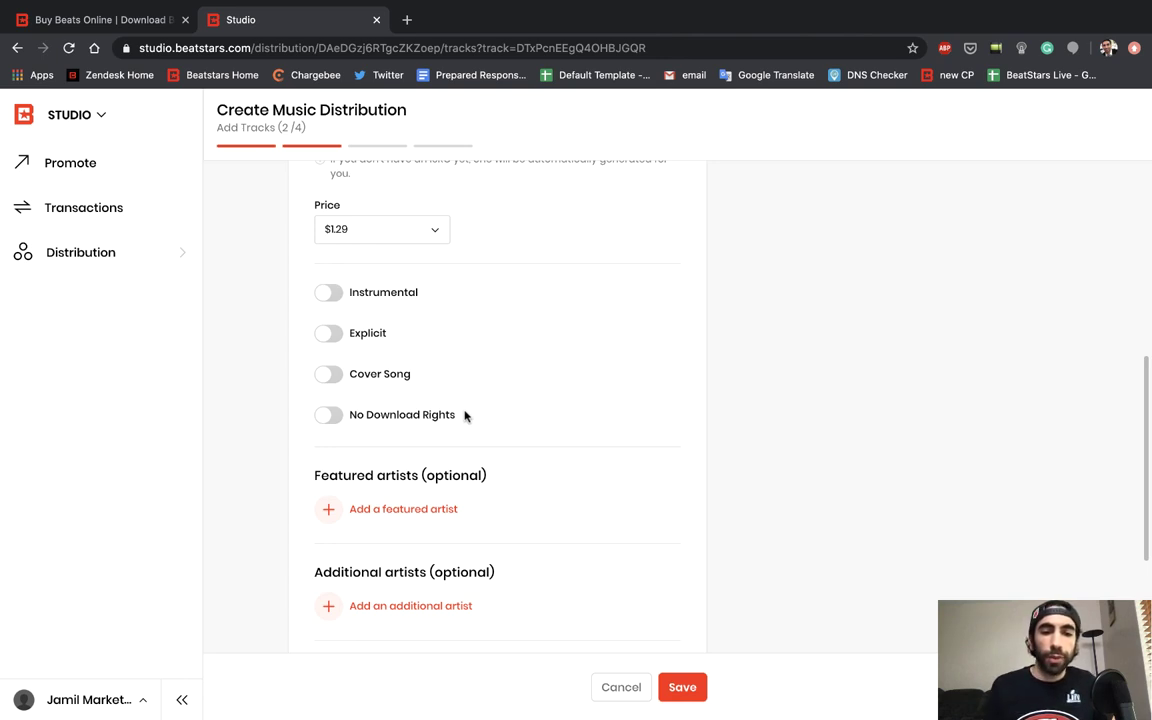
pyautogui.click(332, 333)
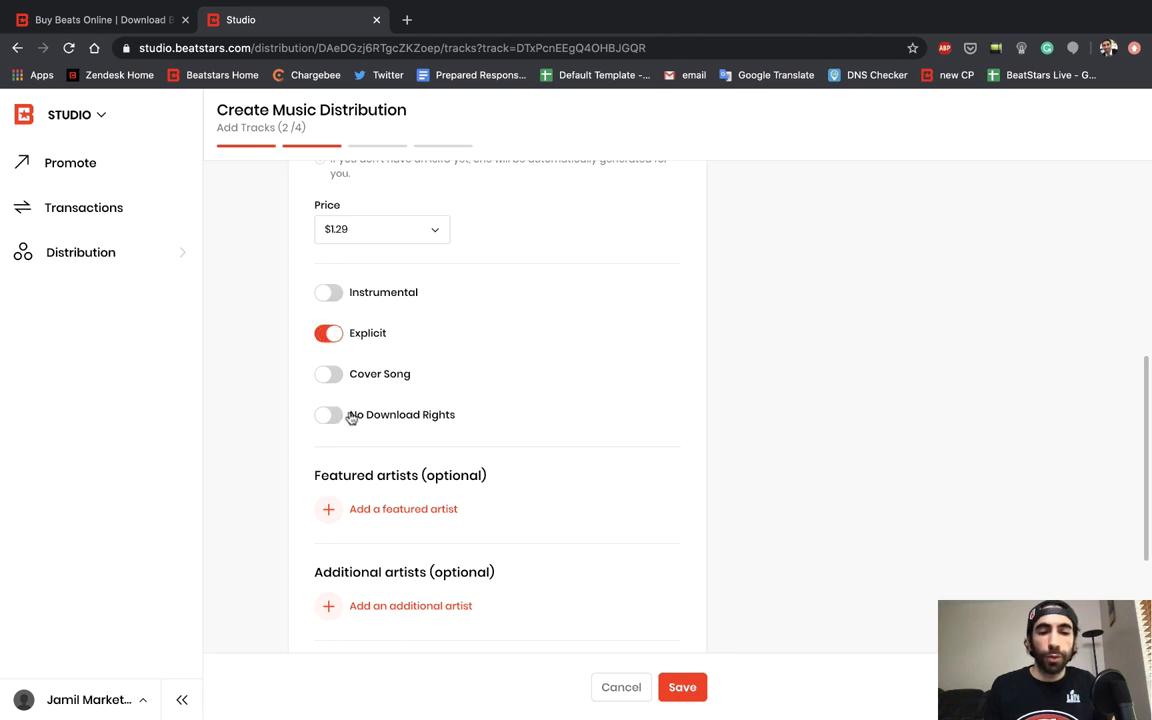
pyautogui.scroll(-2, 455, 442)
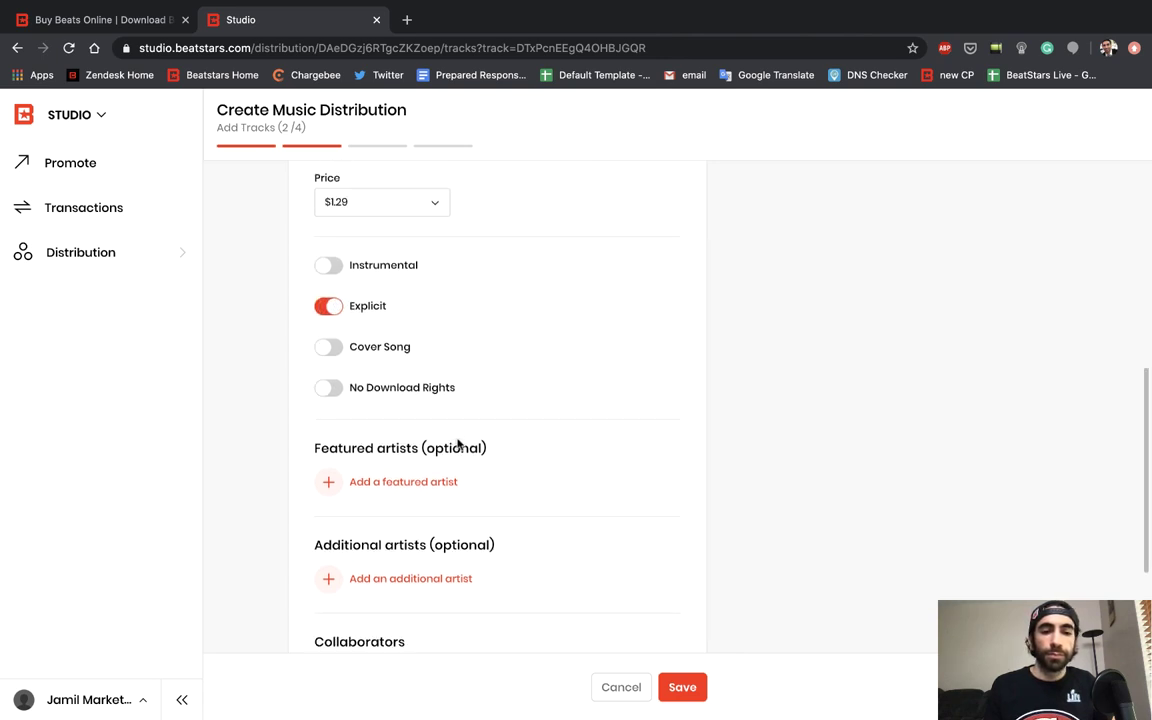
pyautogui.scroll(-2, 490, 452)
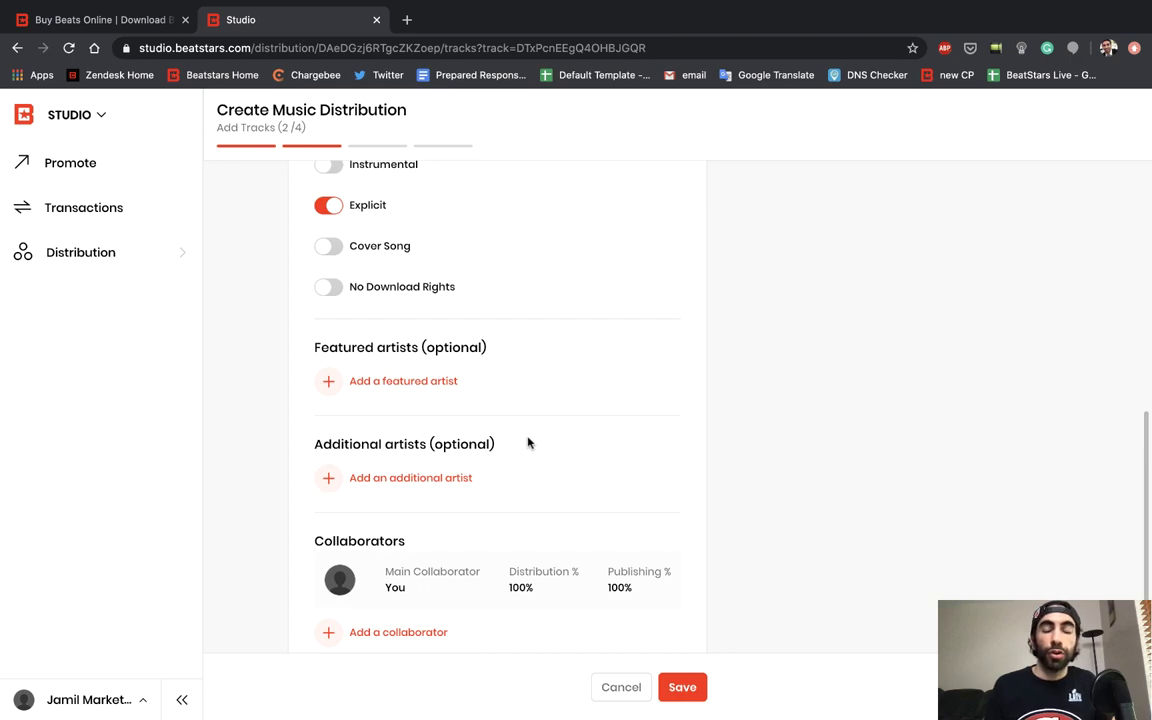
pyautogui.scroll(-2, 570, 470)
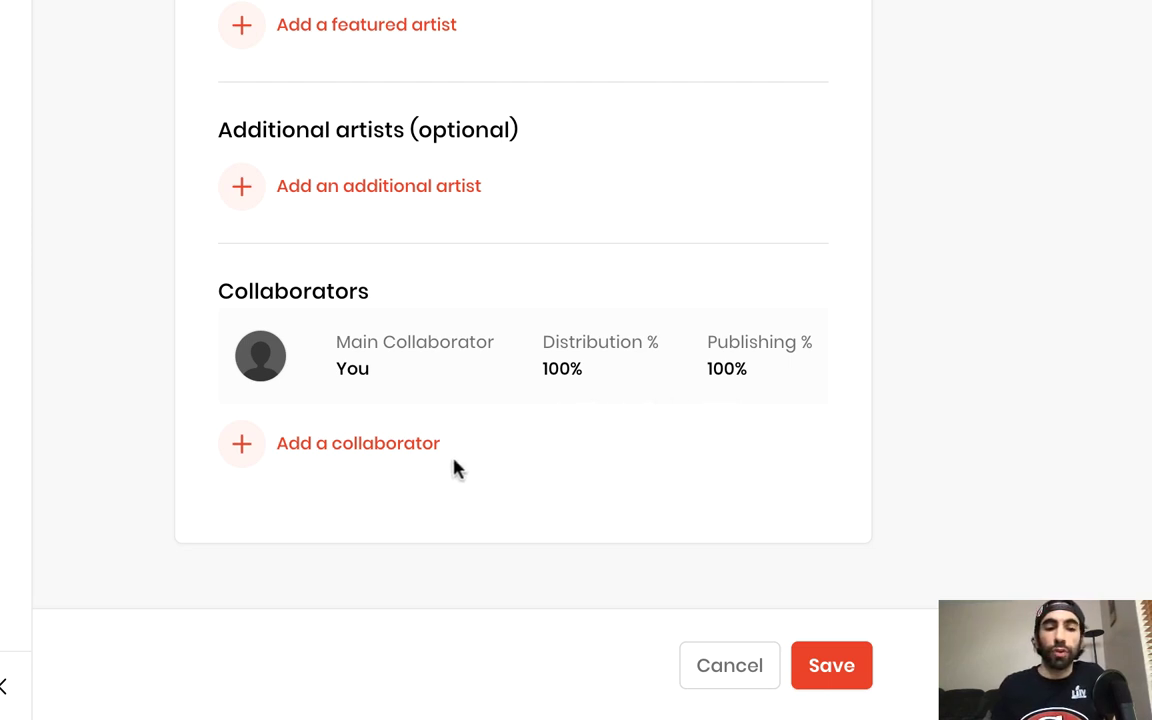
# Step: Add a collaborator to The Jam by searching their username and picking the match
pyautogui.click(328, 449)
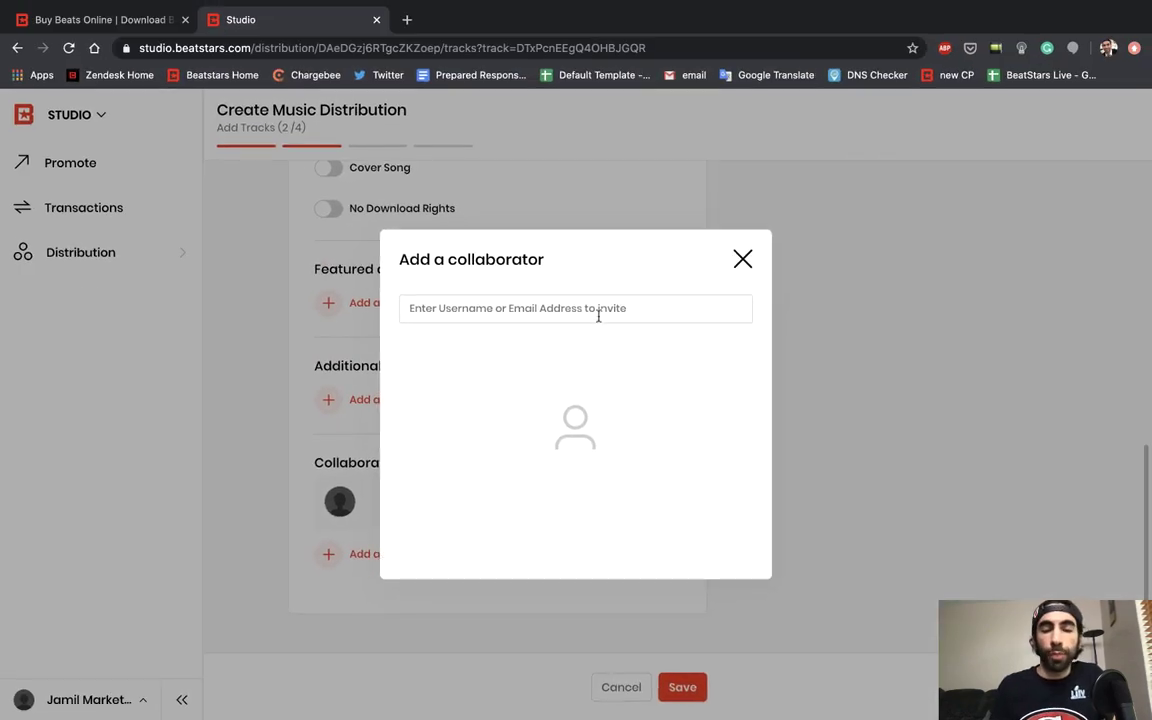
pyautogui.click(597, 310)
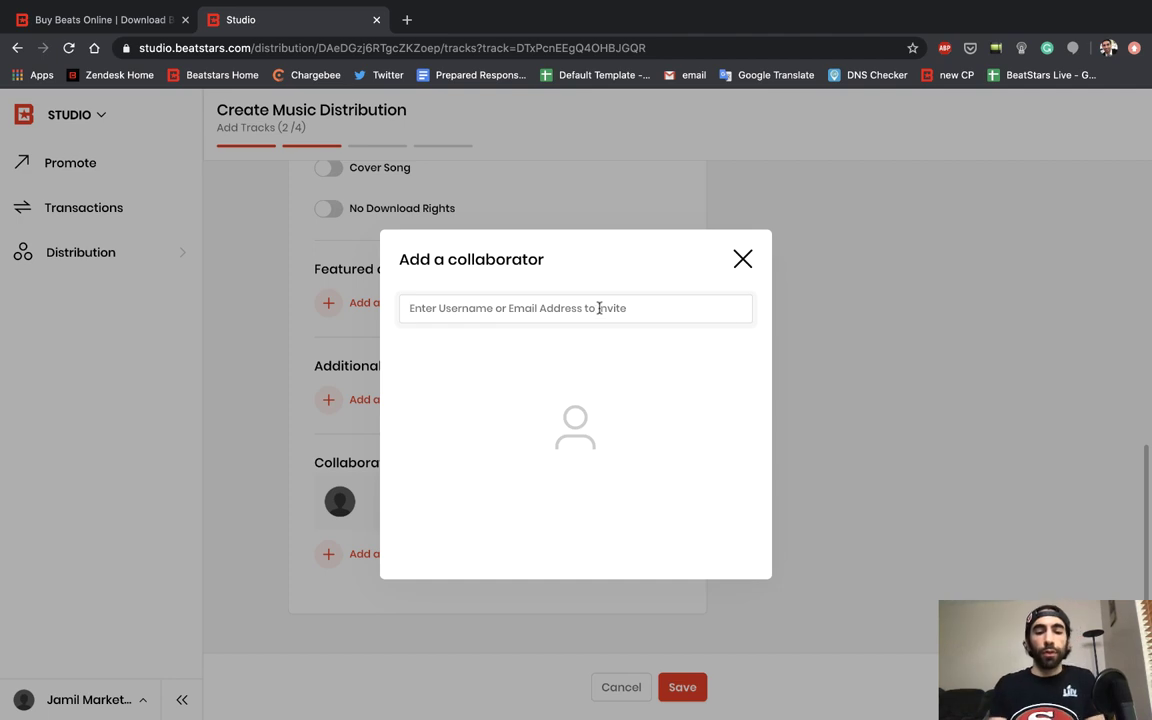
pyautogui.write('jamil')
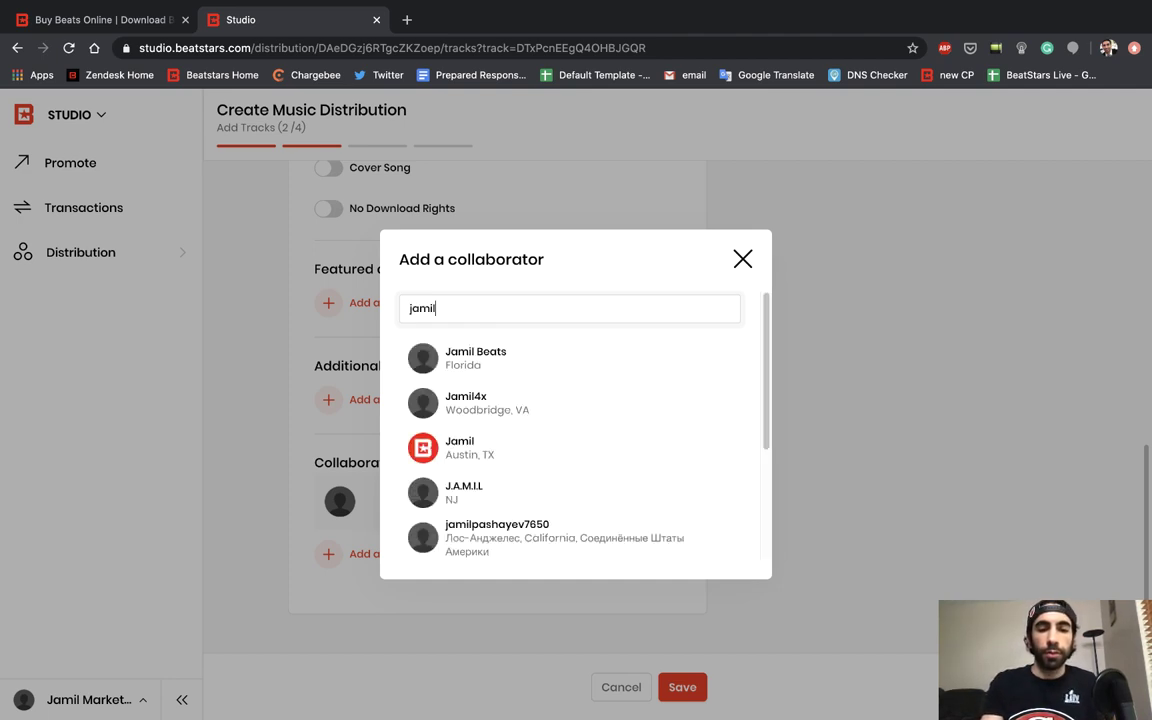
pyautogui.click(571, 438)
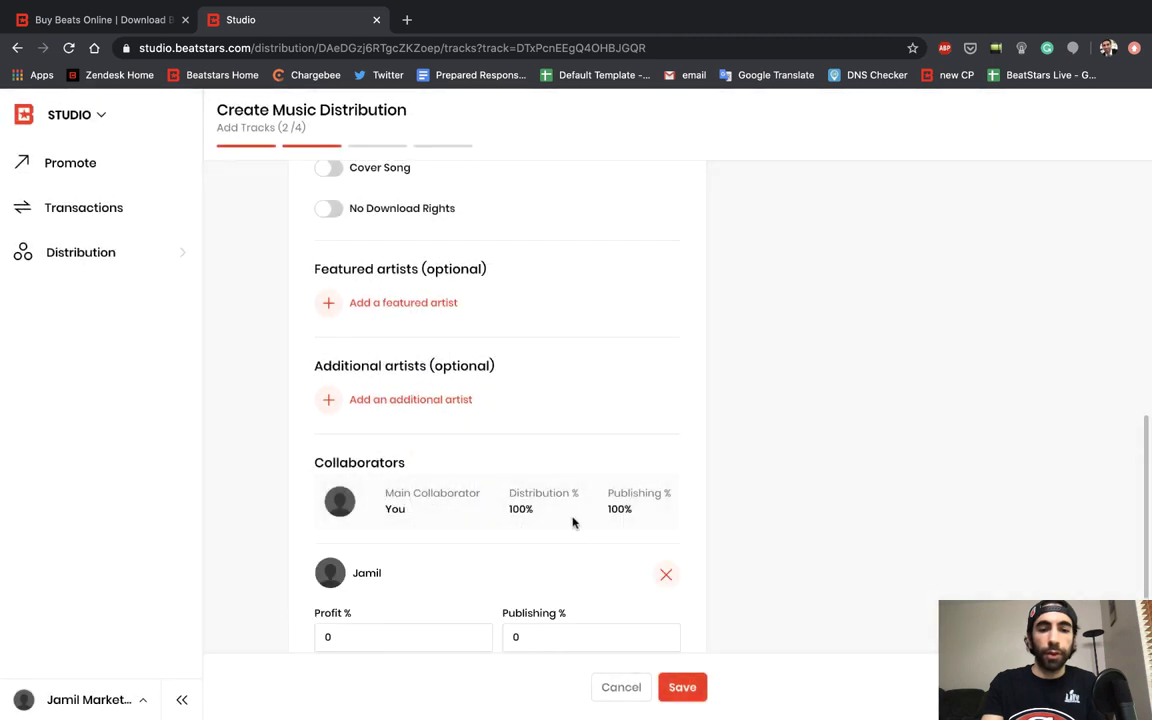
pyautogui.scroll(-2, 636, 542)
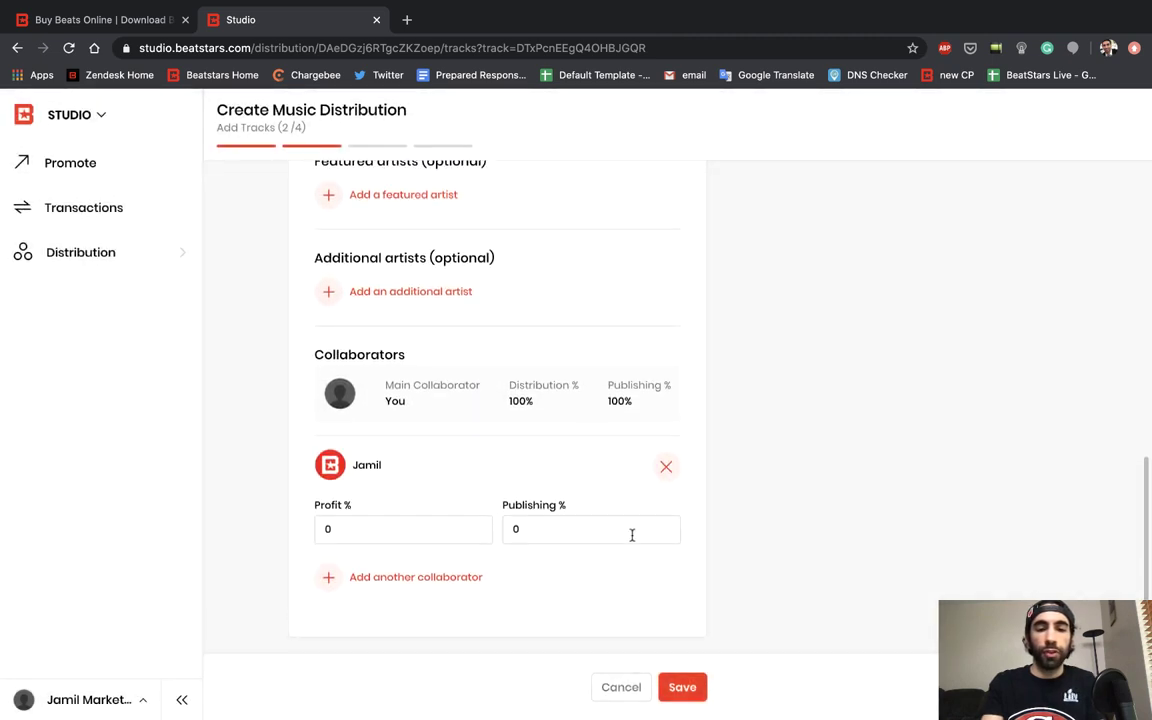
# Step: Give the collaborator 50% profit and 50% publishing, closing the extra add-collaborator window
pyautogui.click(427, 516)
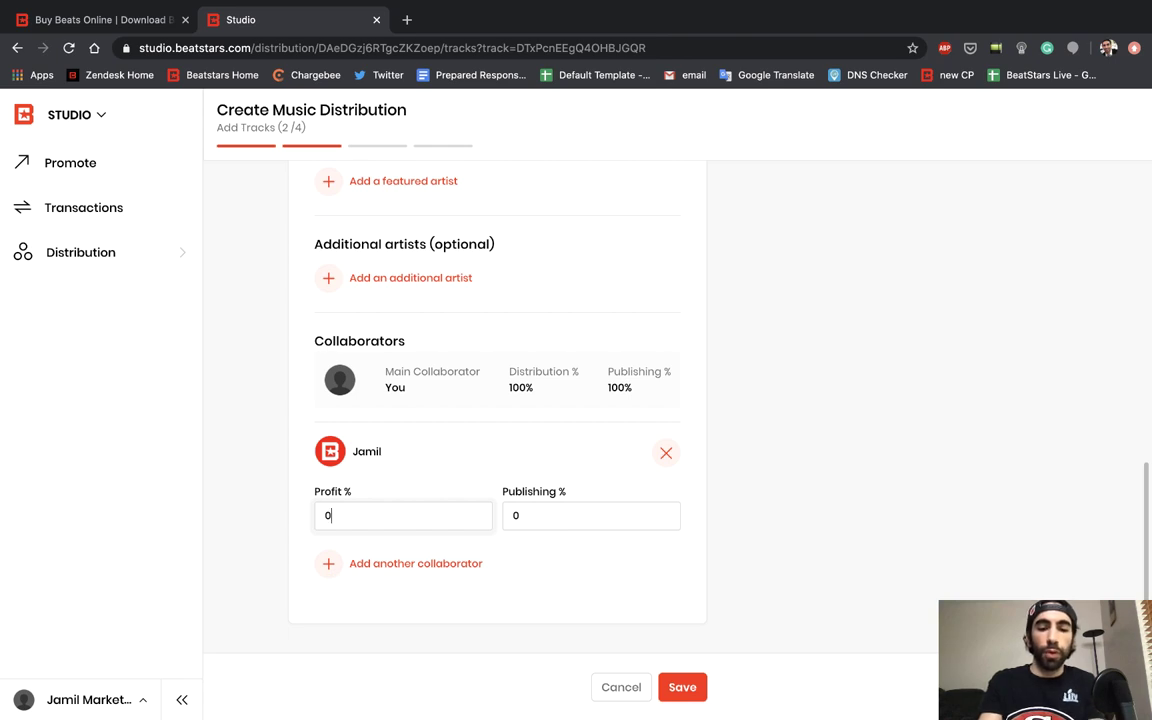
pyautogui.write('50')
pyautogui.click(544, 514)
pyautogui.write('50')
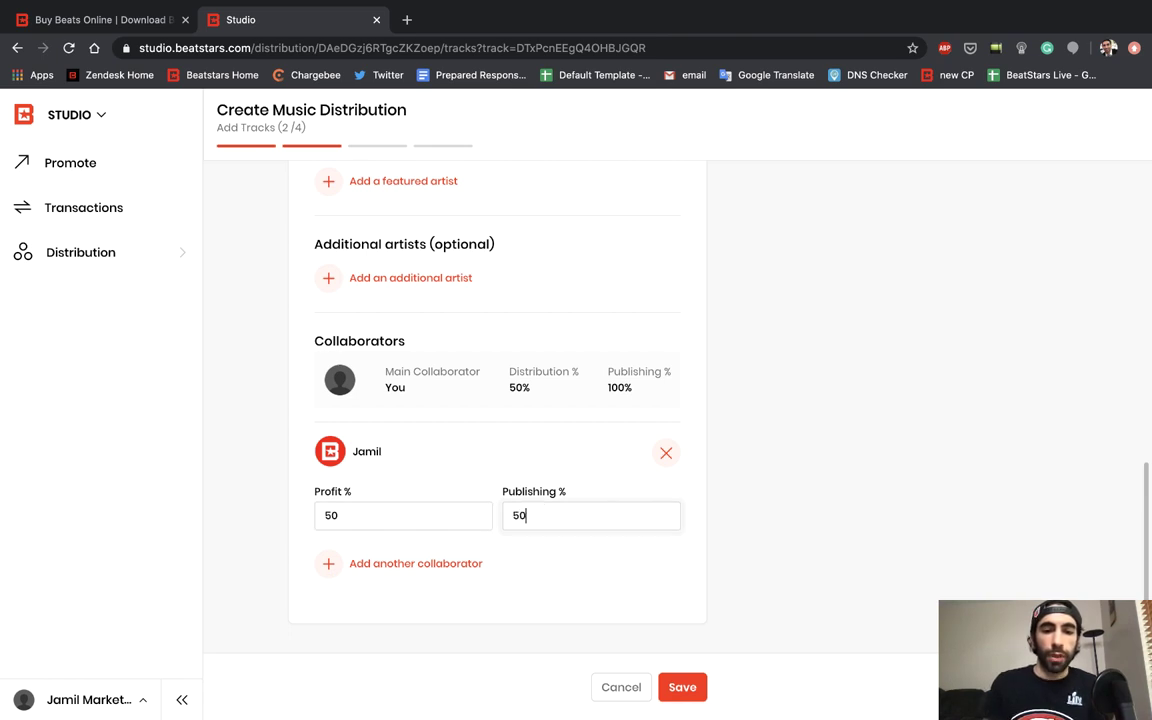
pyautogui.click(328, 568)
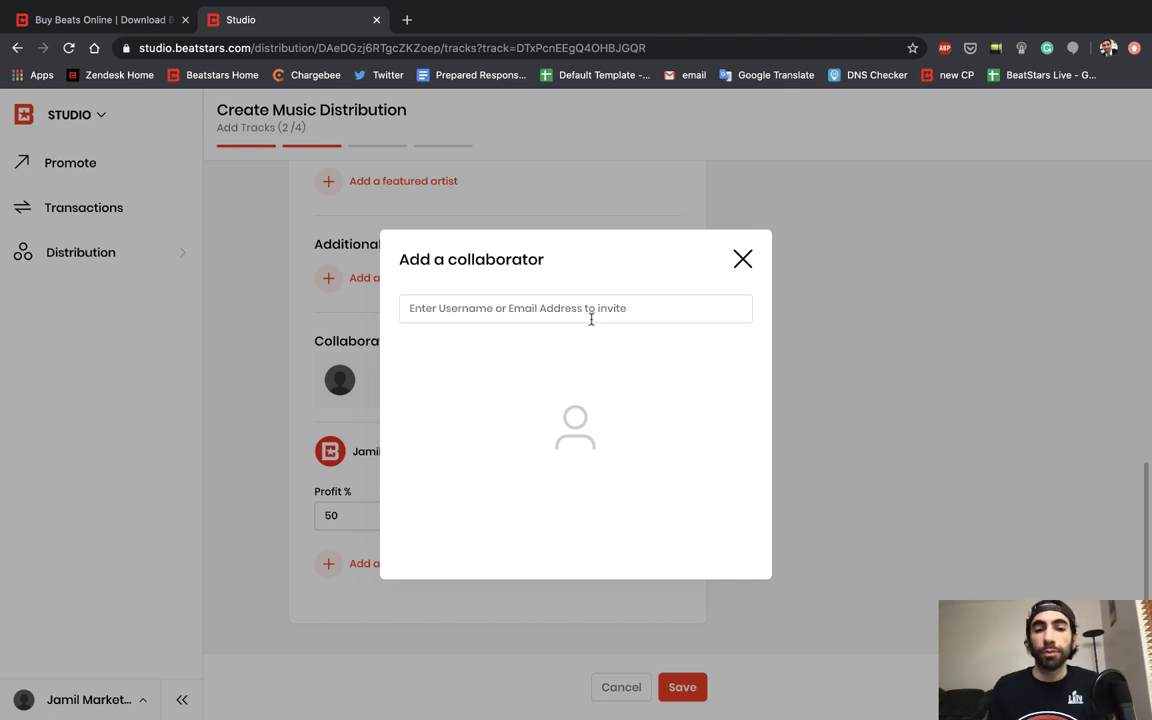
pyautogui.click(742, 259)
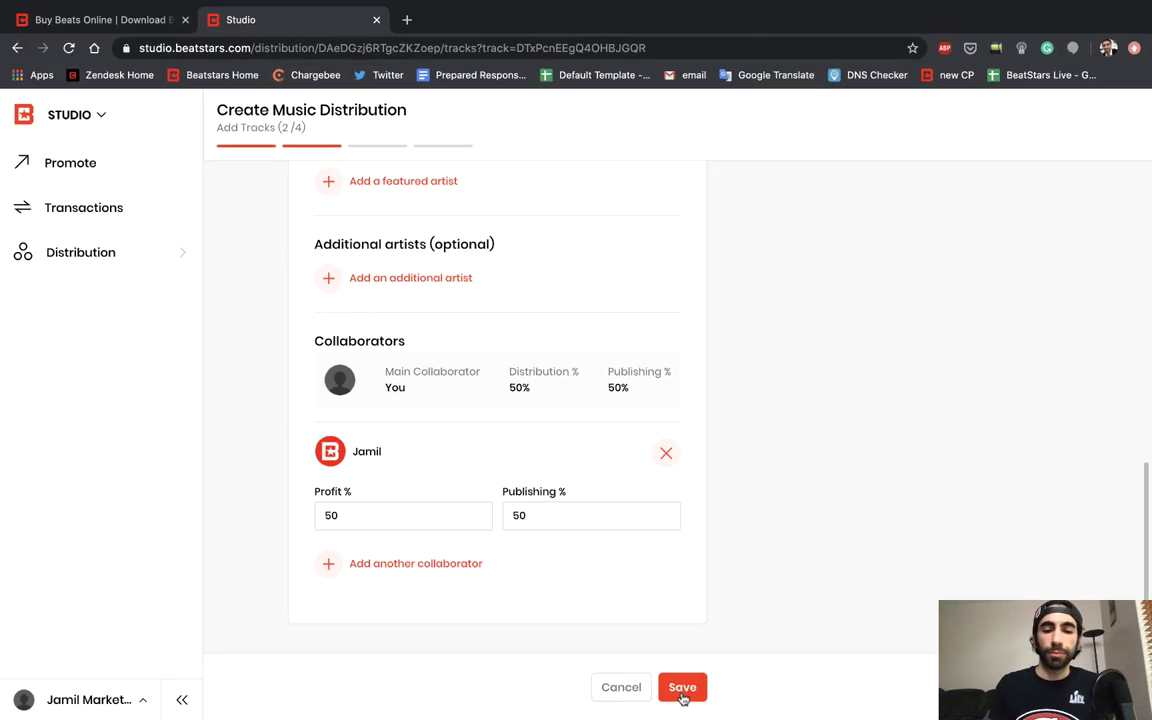
# Step: Save the track's collaborator details and advance to Select Stores (3/4)
pyautogui.click(682, 692)
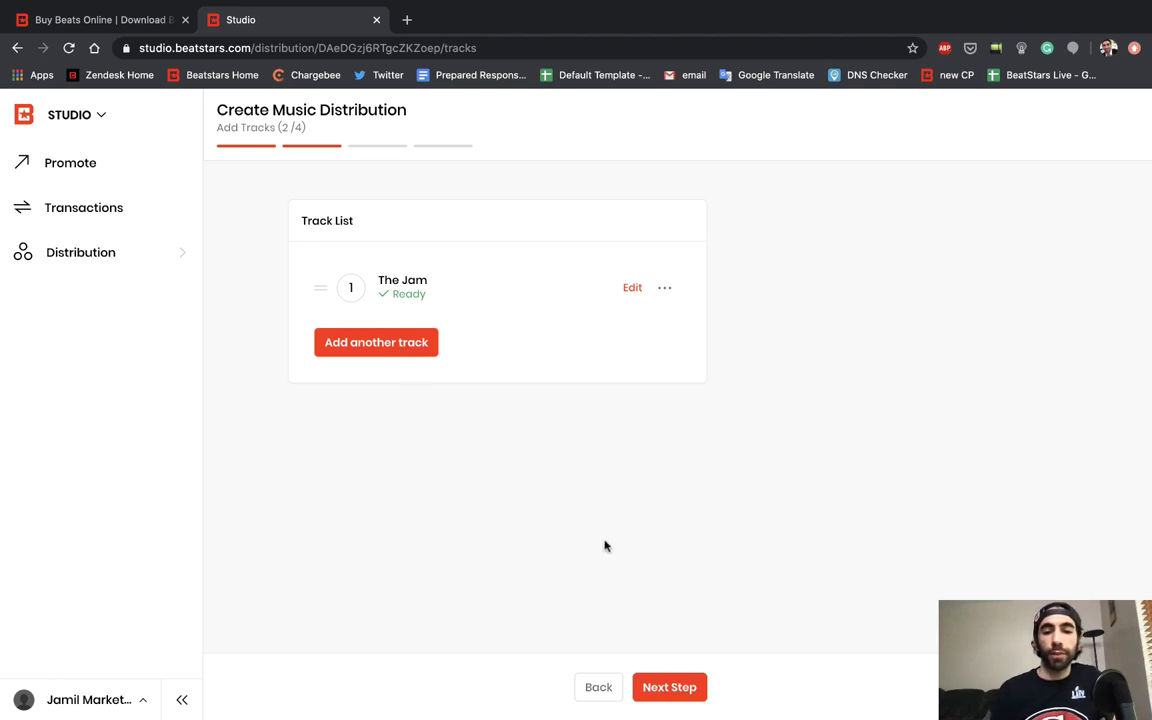
pyautogui.click(698, 690)
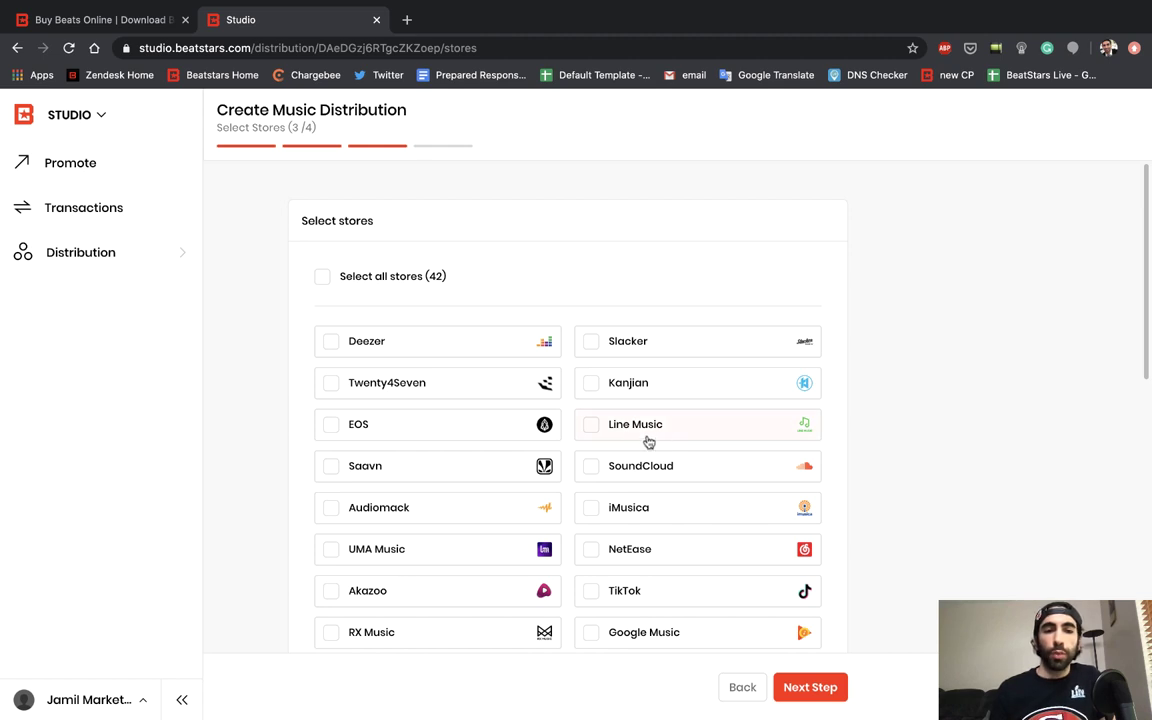
# Step: Clear all stores, tick only Spotify and TikTok, and proceed to the Preview step
pyautogui.click(324, 278)
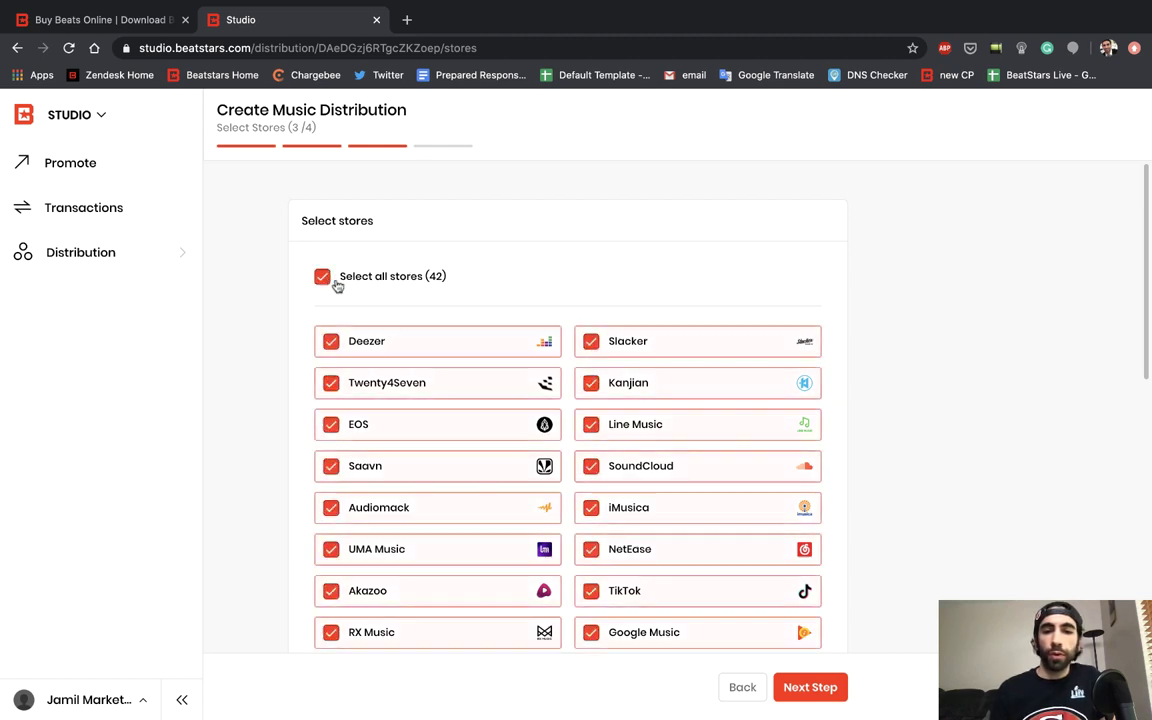
pyautogui.scroll(-2, 660, 472)
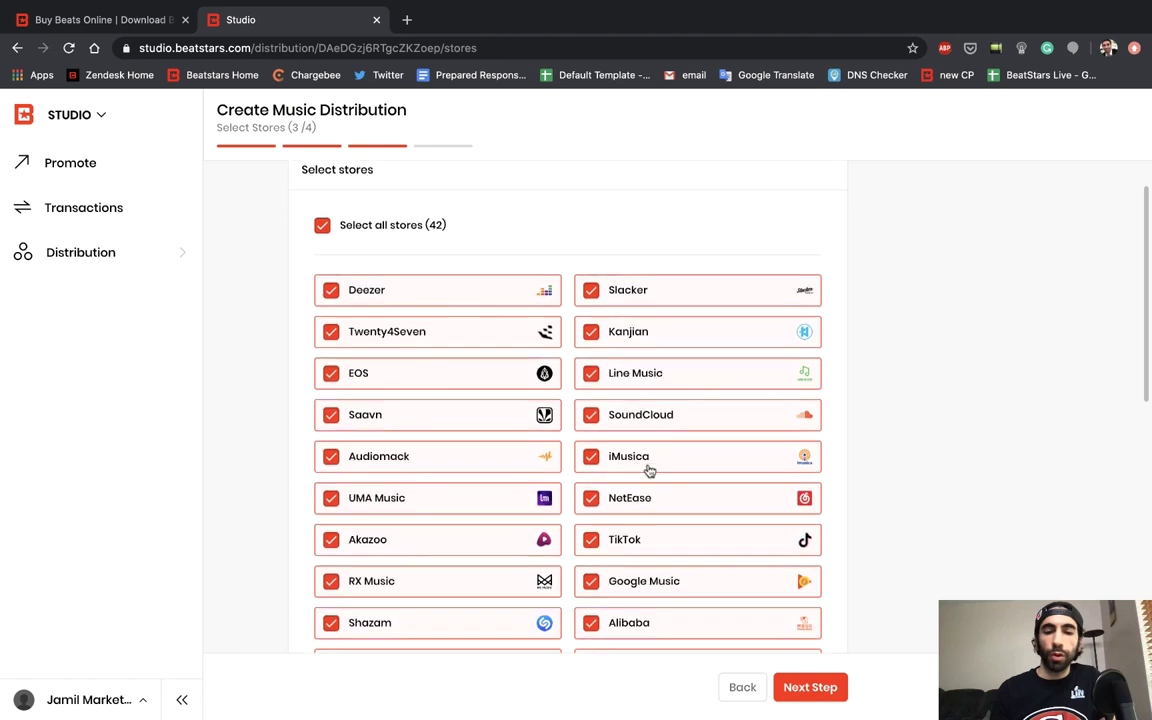
pyautogui.scroll(2, 645, 467)
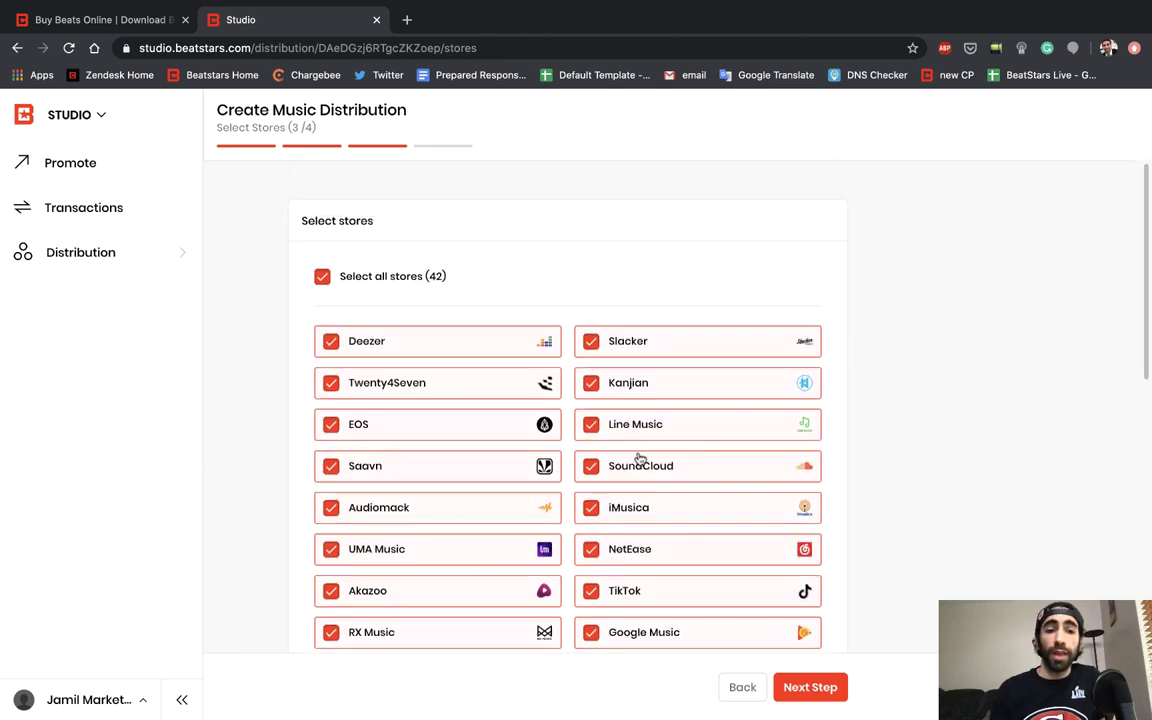
pyautogui.click(320, 279)
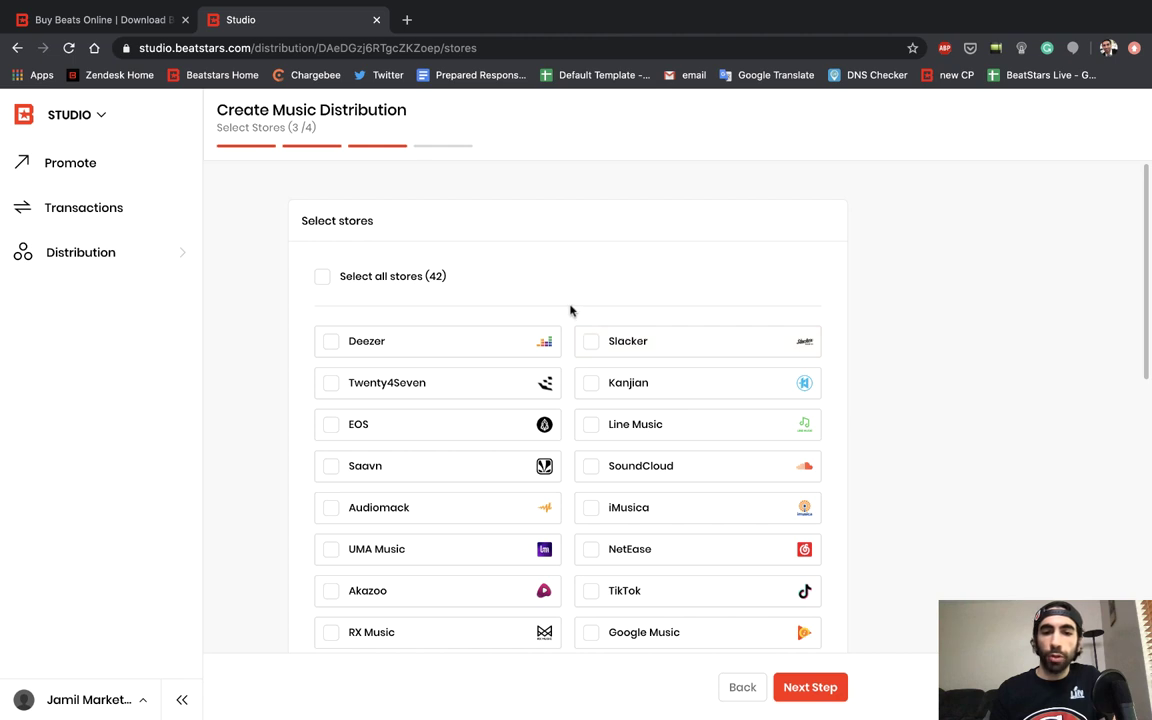
pyautogui.scroll(-3, 588, 436)
pyautogui.scroll(-2, 584, 436)
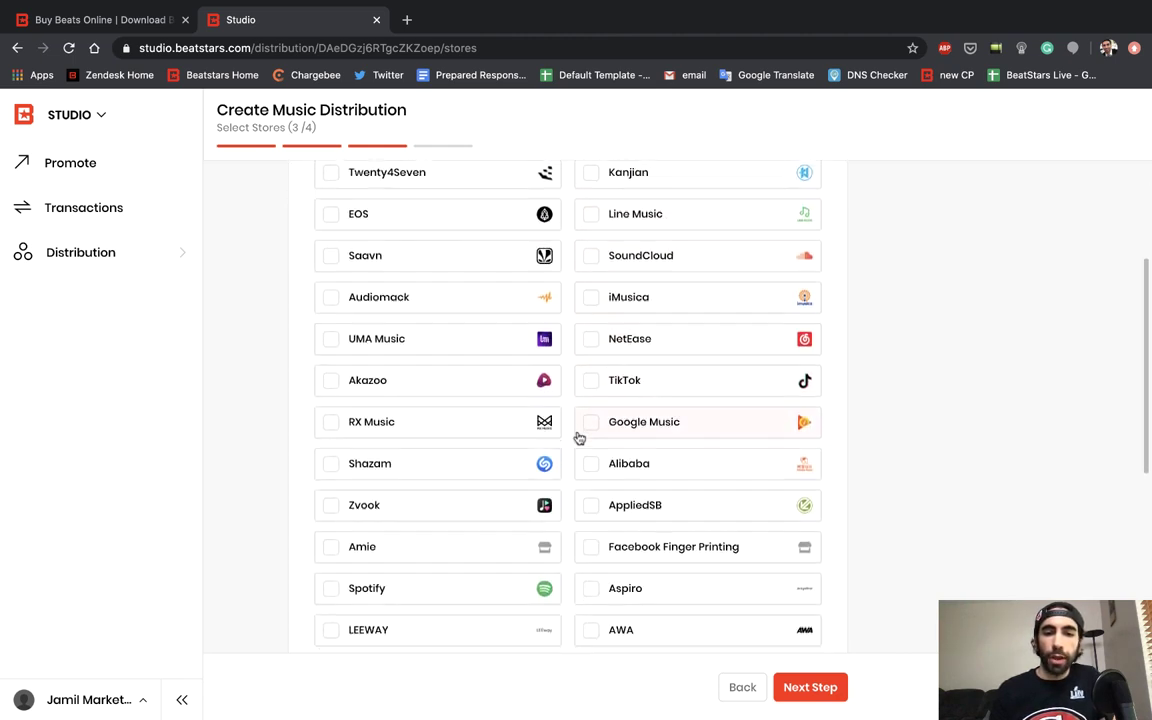
pyautogui.scroll(1, 578, 437)
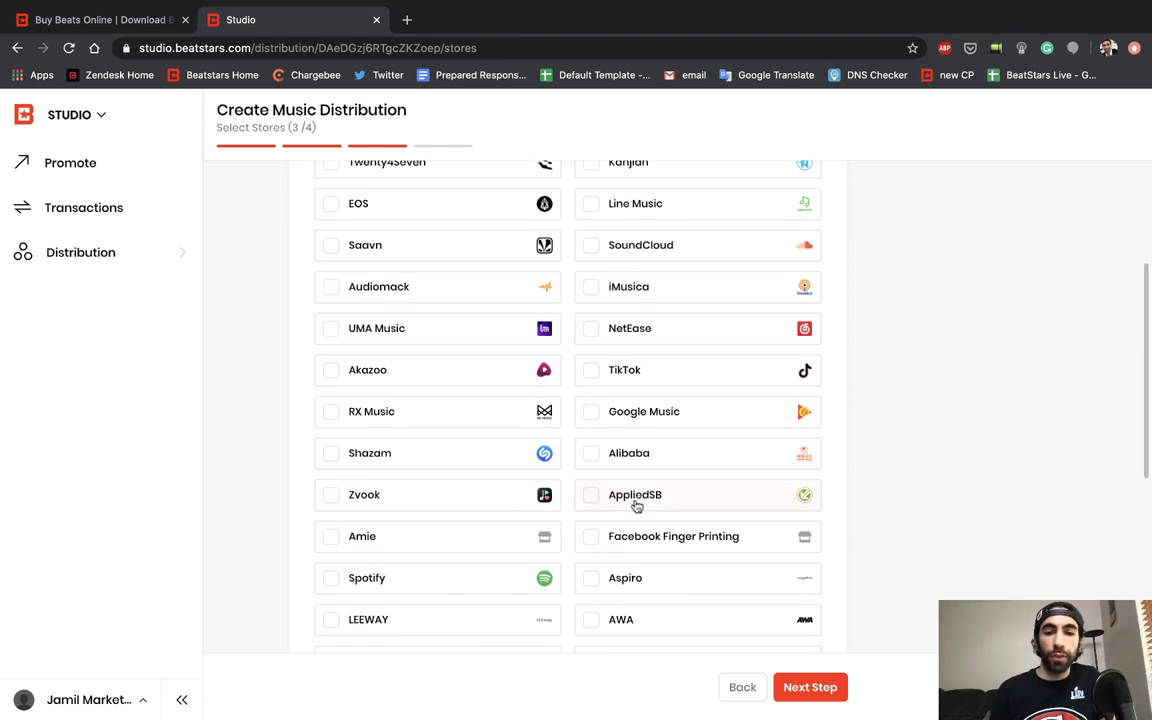
pyautogui.scroll(-2, 635, 505)
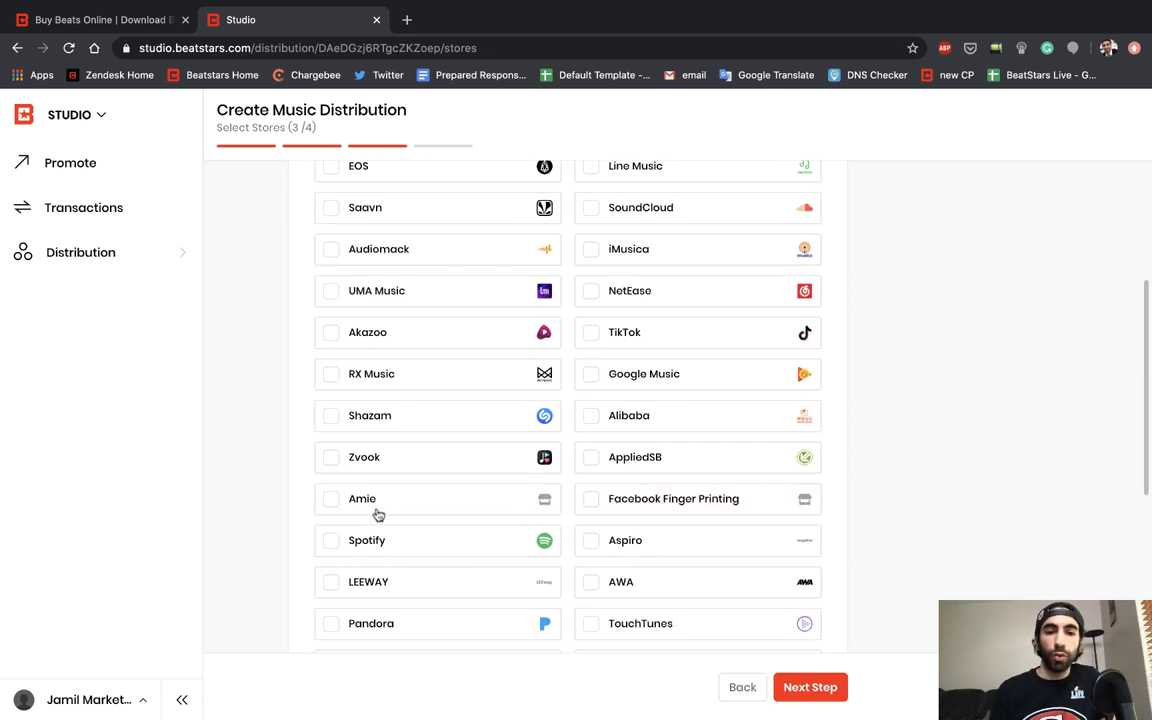
pyautogui.click(333, 541)
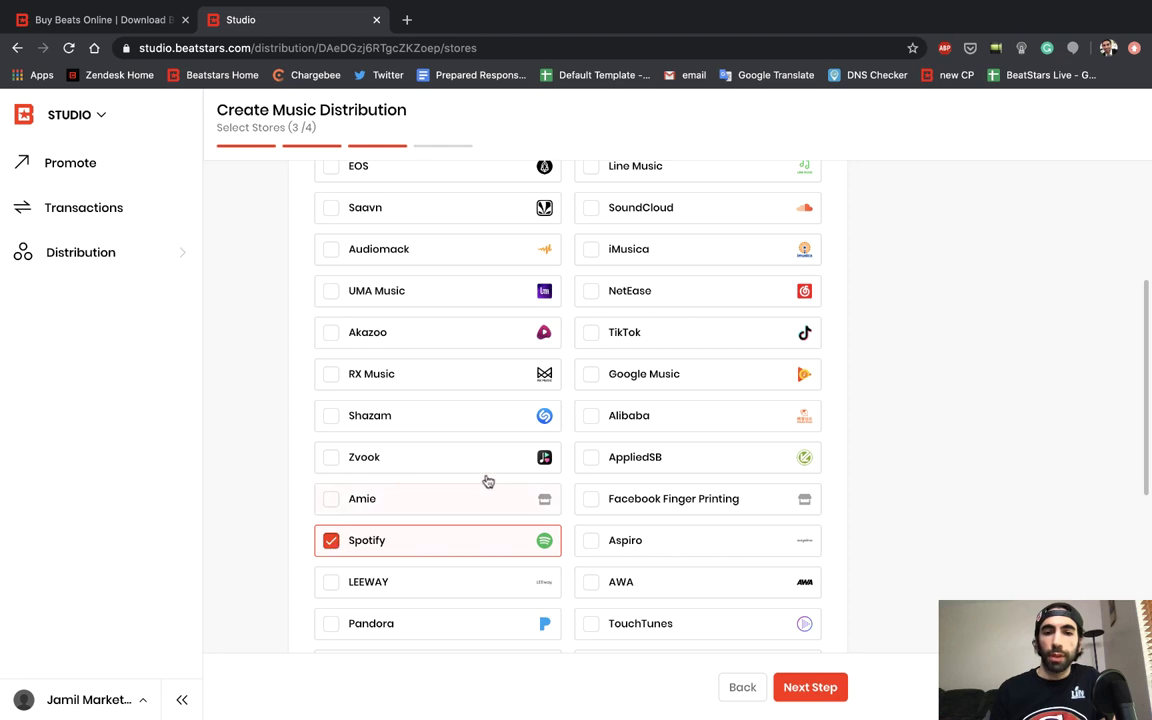
pyautogui.click(590, 335)
pyautogui.scroll(-5, 645, 540)
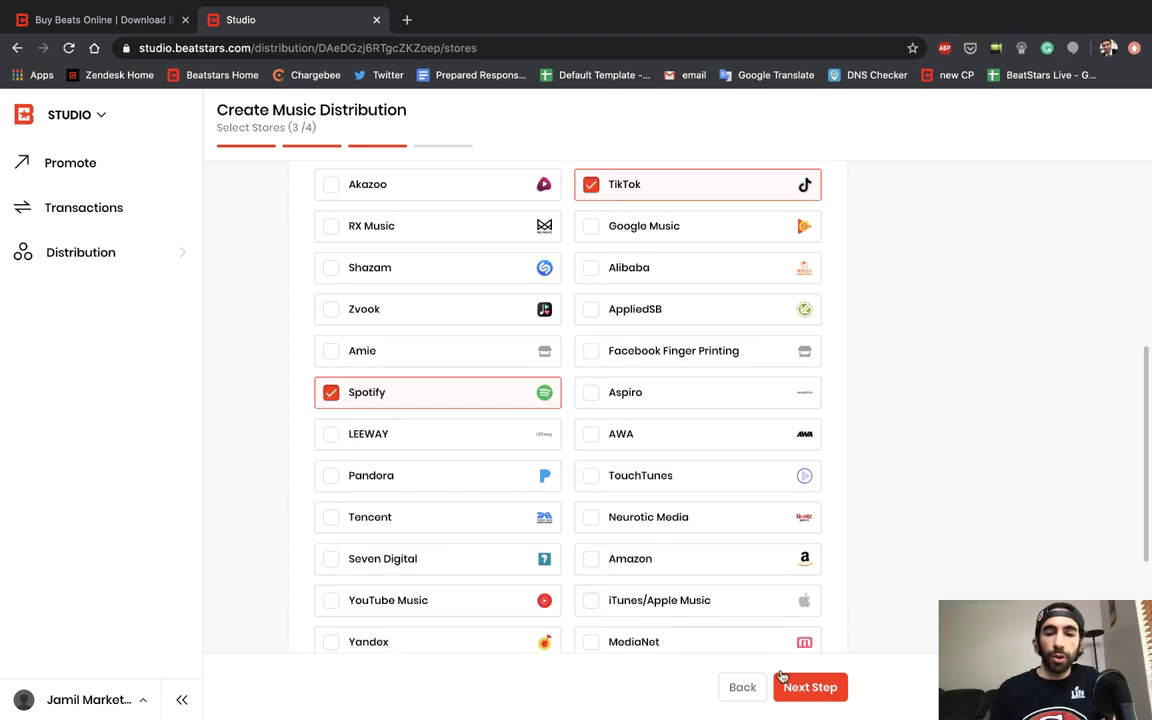
pyautogui.click(810, 688)
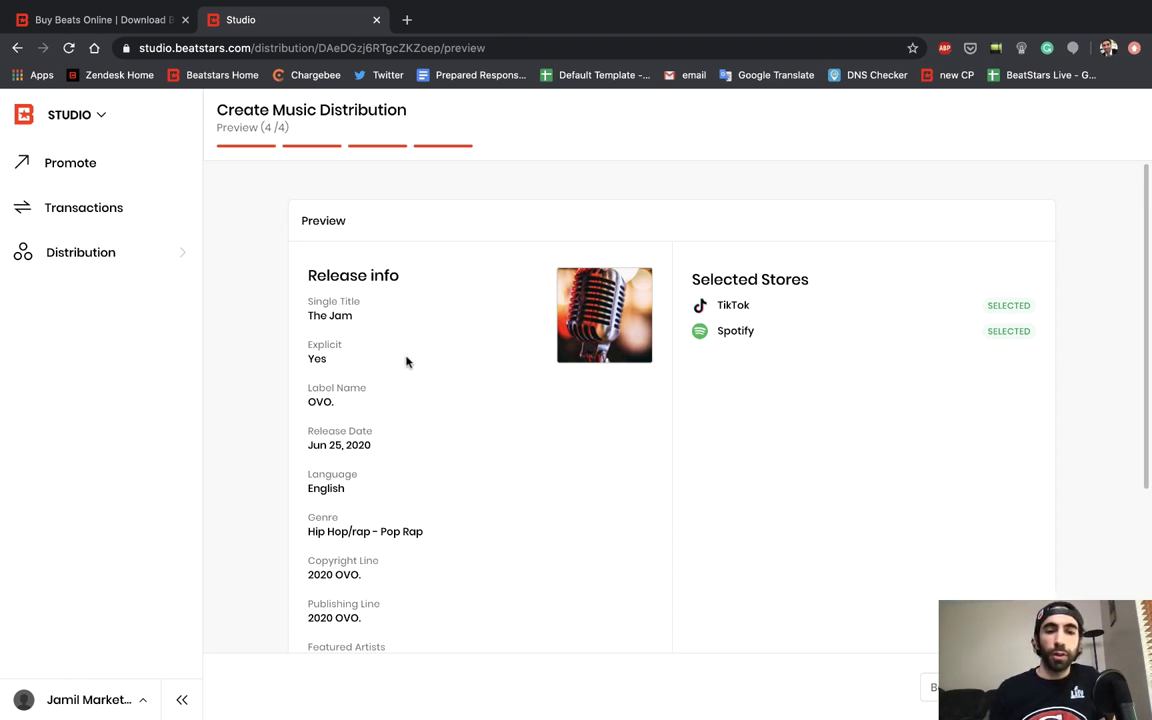
# Step: Scroll through the release Preview page to review The Jam's details
pyautogui.scroll(-3, 440, 499)
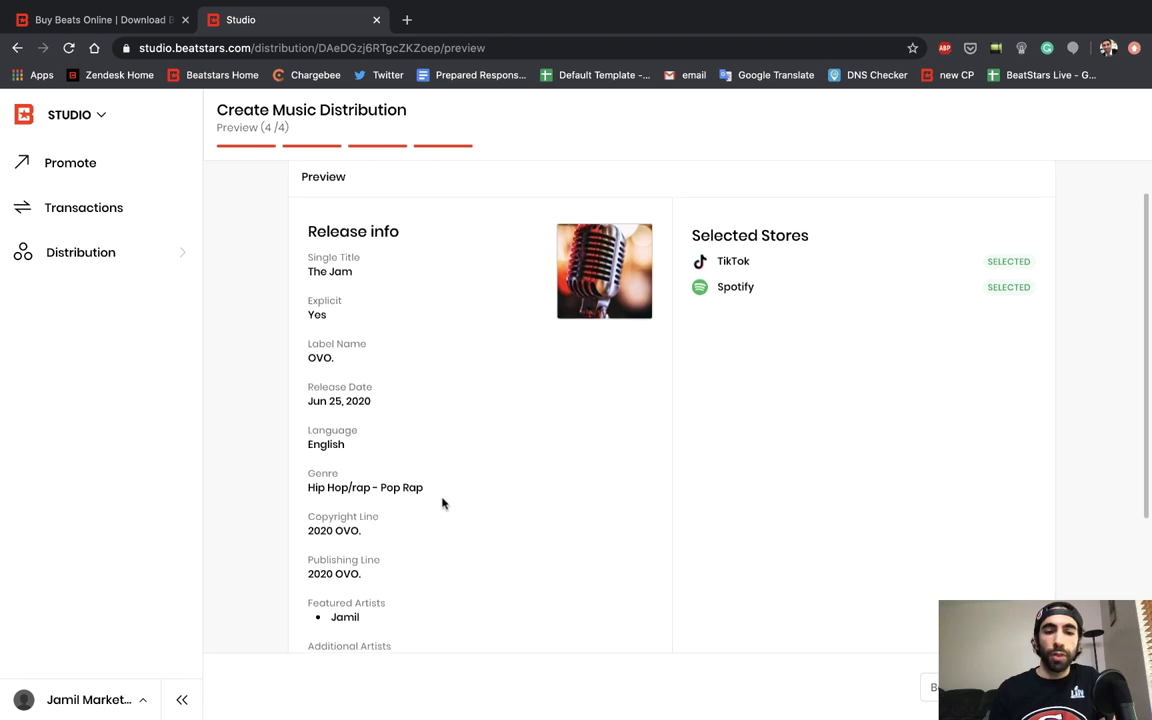
pyautogui.scroll(-5, 462, 500)
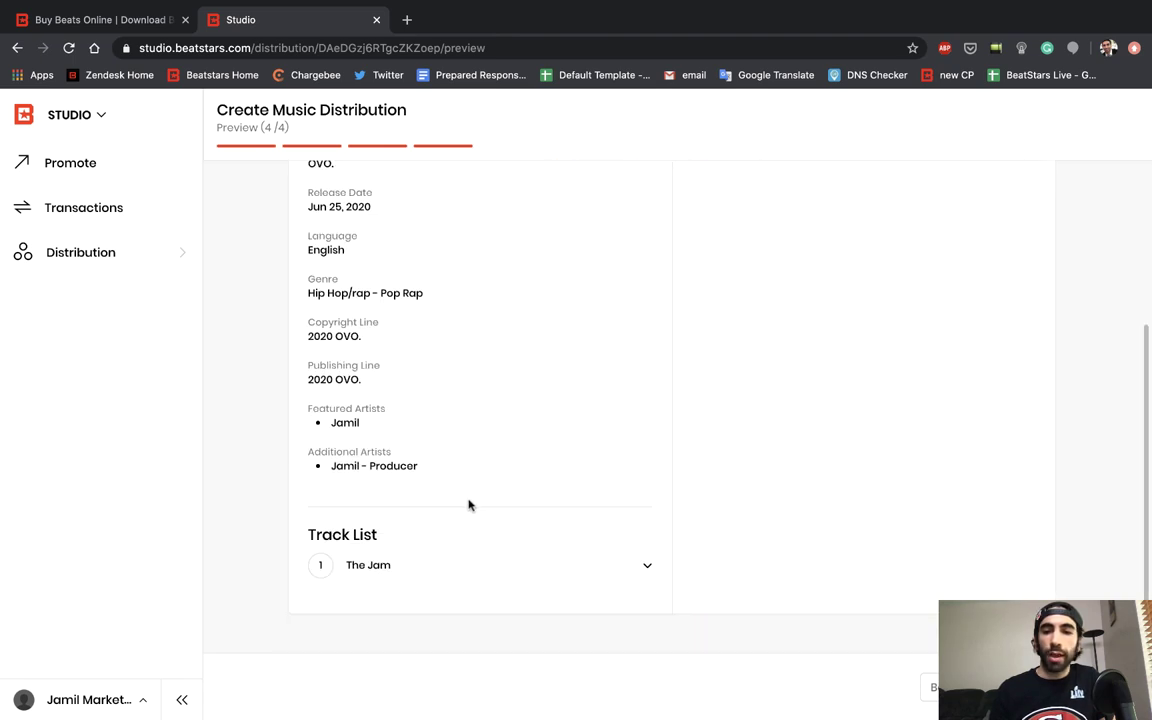
pyautogui.scroll(5, 484, 494)
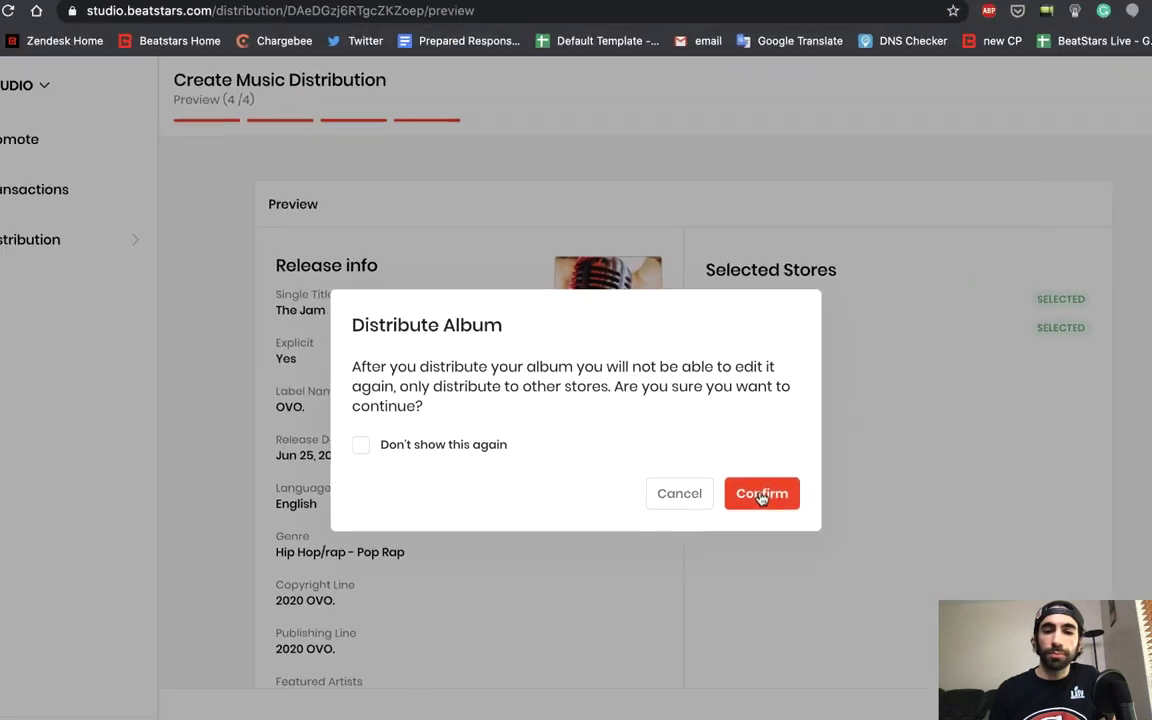
# Step: Confirm distributing The Jam in the Distribute Album dialog
pyautogui.click(762, 494)
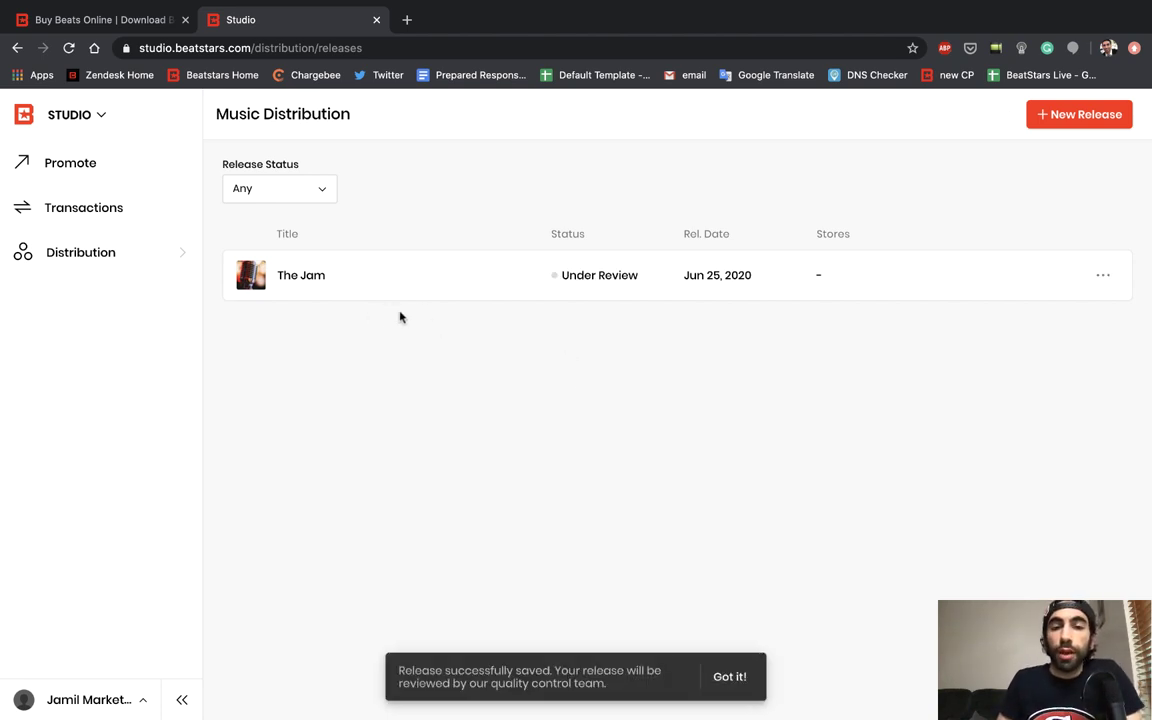
# Step: Dismiss the release-saved notice with Got it!
pyautogui.click(733, 684)
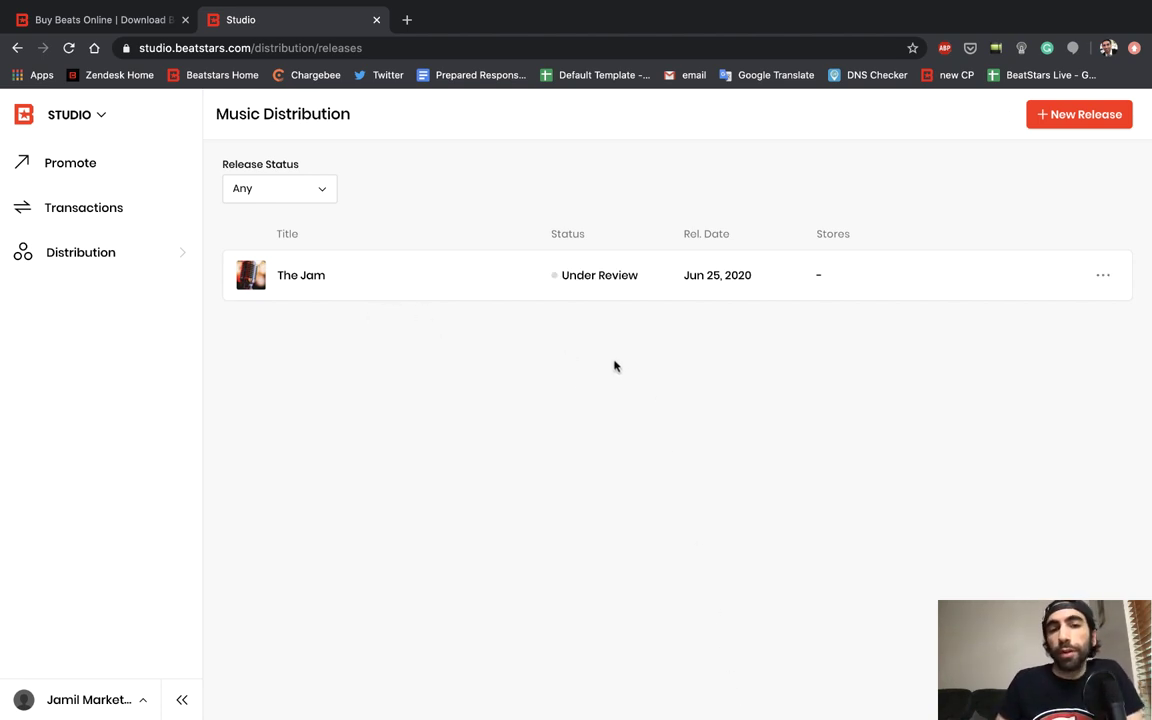